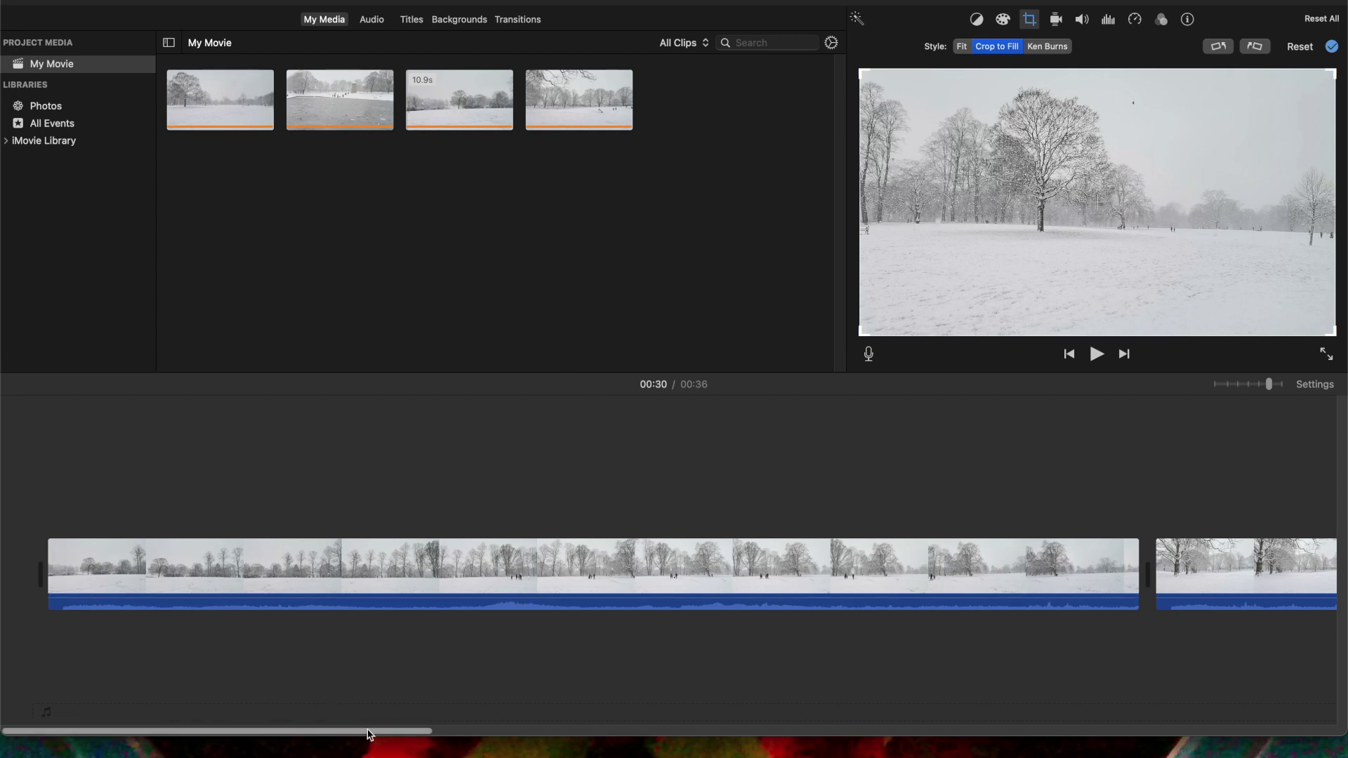
# Start exporting the iMovie project to a file via File > Share > File
pyautogui.moveTo(370, 734)
pyautogui.mouseDown()
pyautogui.moveTo(1154, 723)
pyautogui.moveTo(538, 736)
pyautogui.moveTo(291, 718)
pyautogui.moveTo(346, 725)
pyautogui.mouseUp()
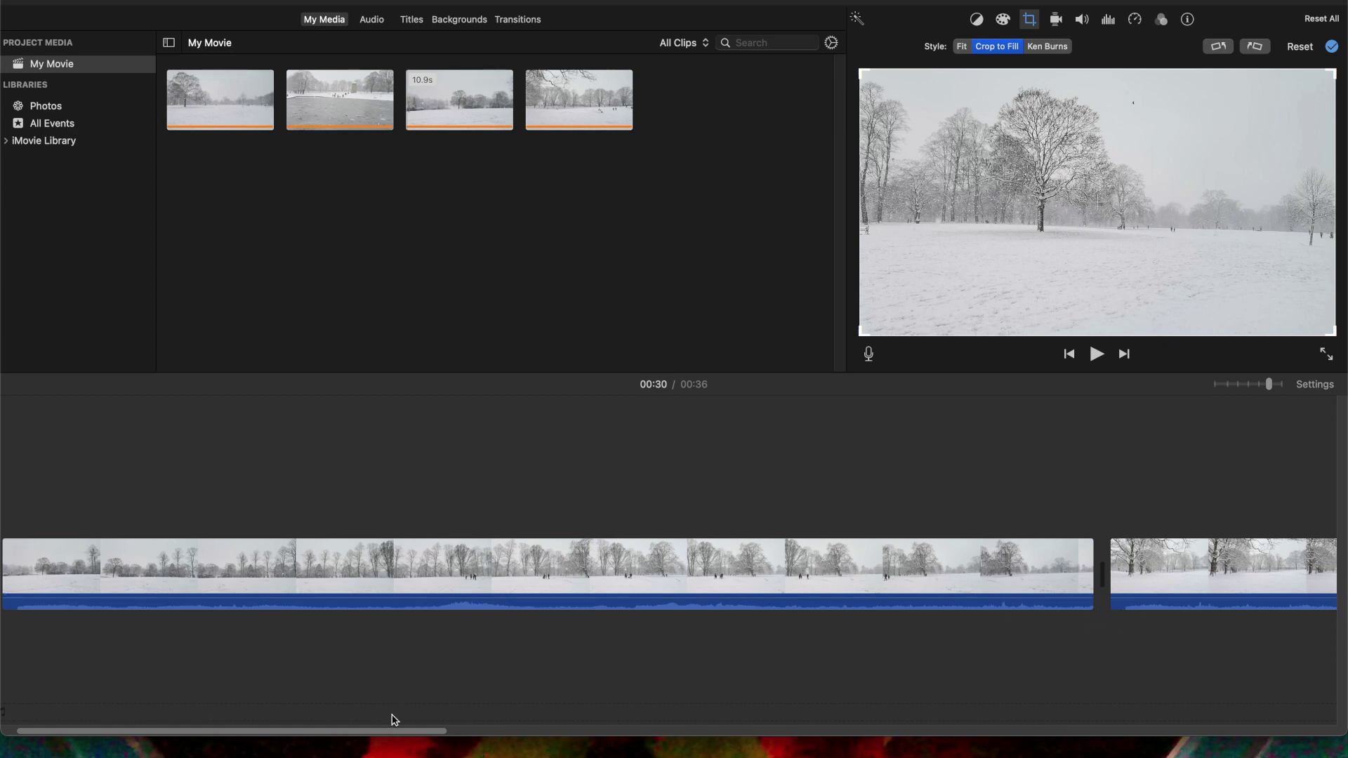
pyautogui.moveTo(395, 733); pyautogui.dragTo(617, 743)
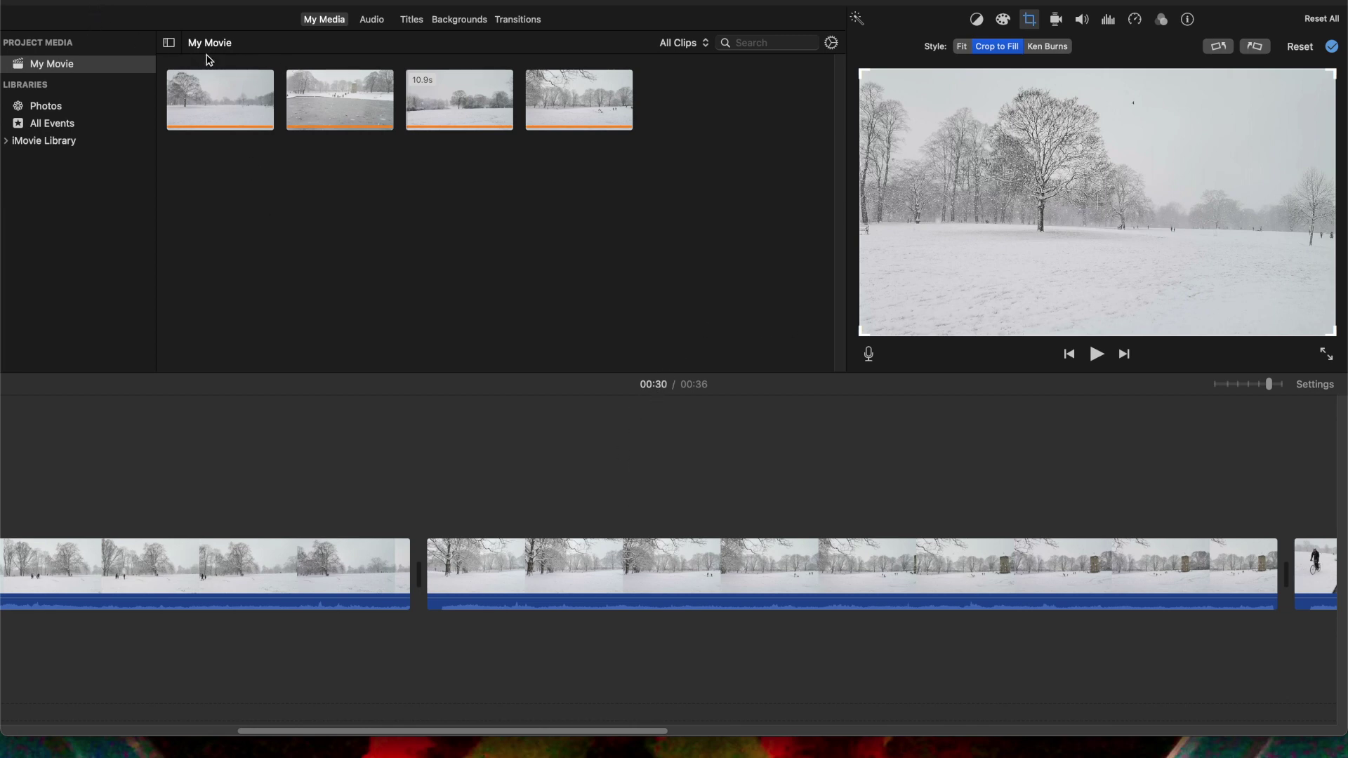
pyautogui.click(95, 1)
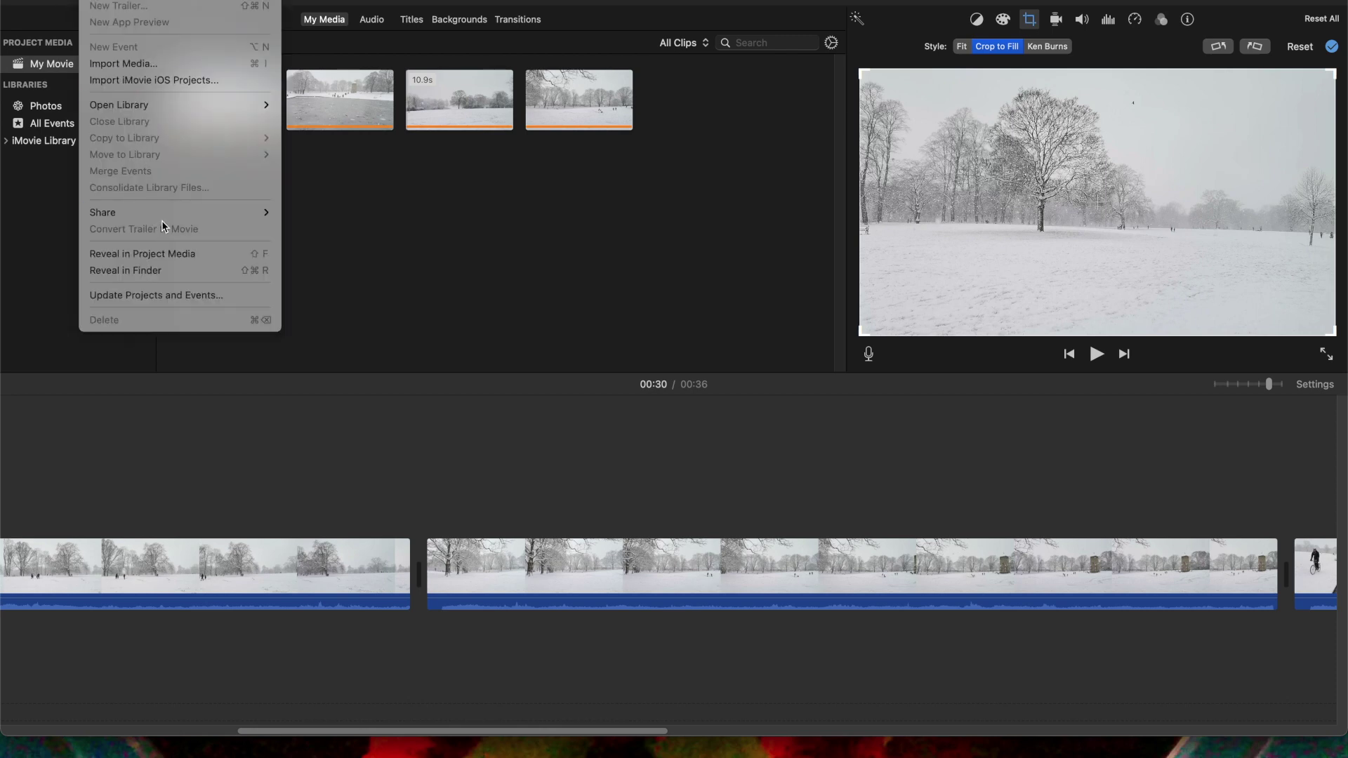
pyautogui.moveTo(166, 214)
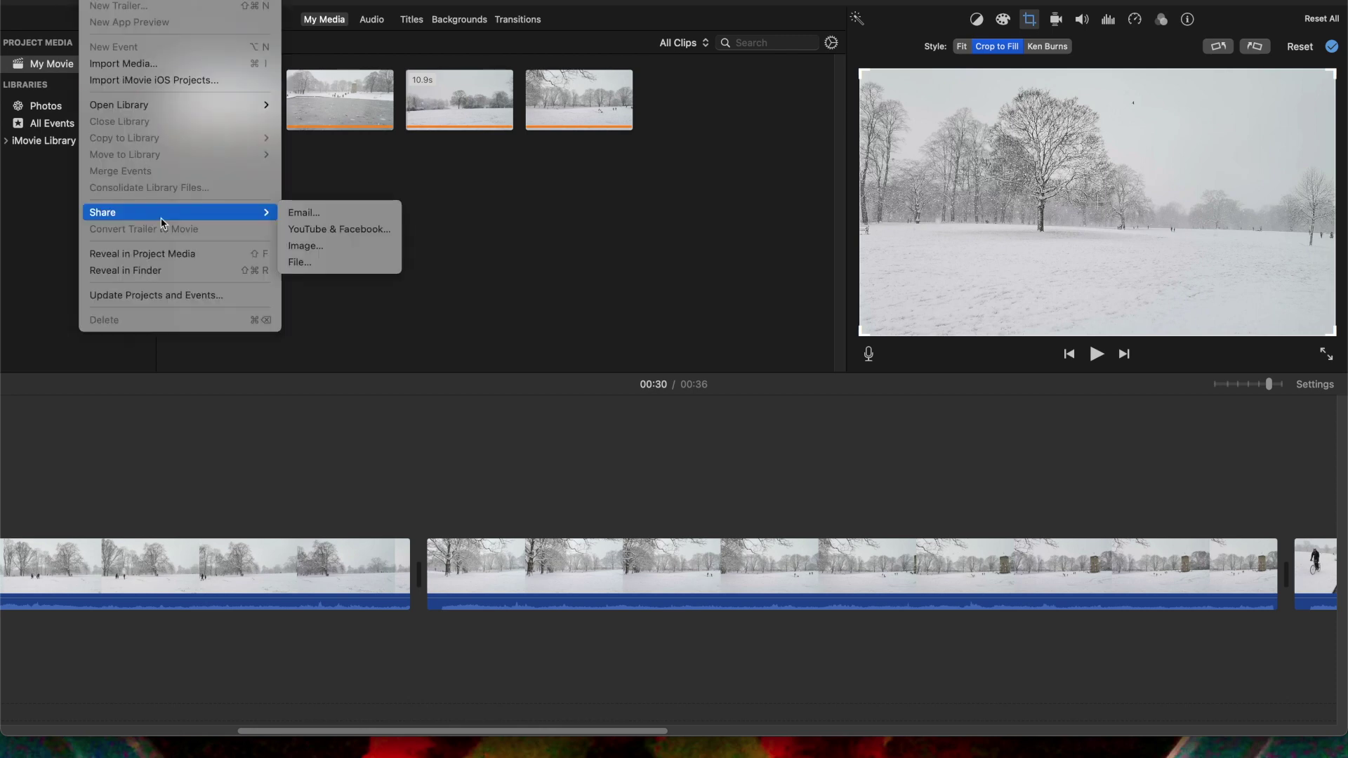
pyautogui.click(372, 261)
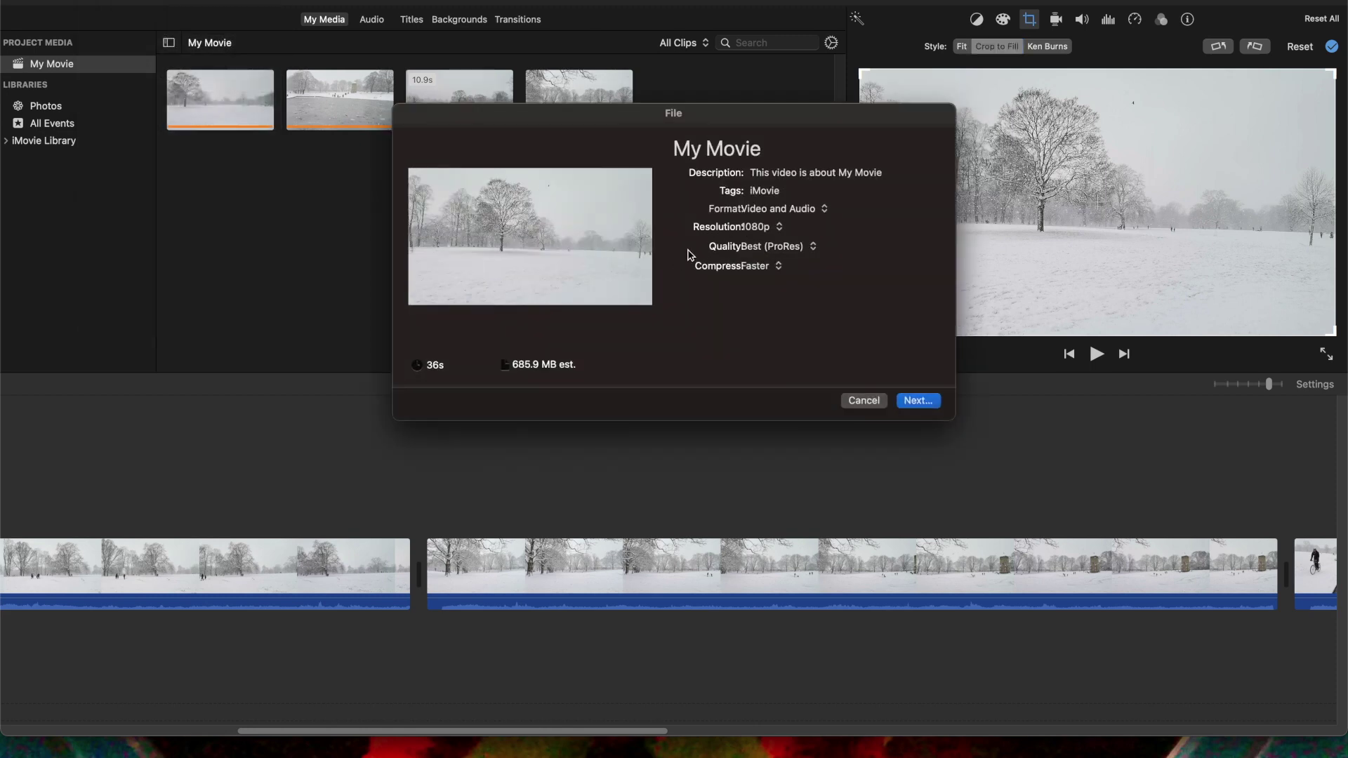
# Title the export 'Snow' and save it to the Desktop, replacing SNOW.mov
pyautogui.click(835, 173)
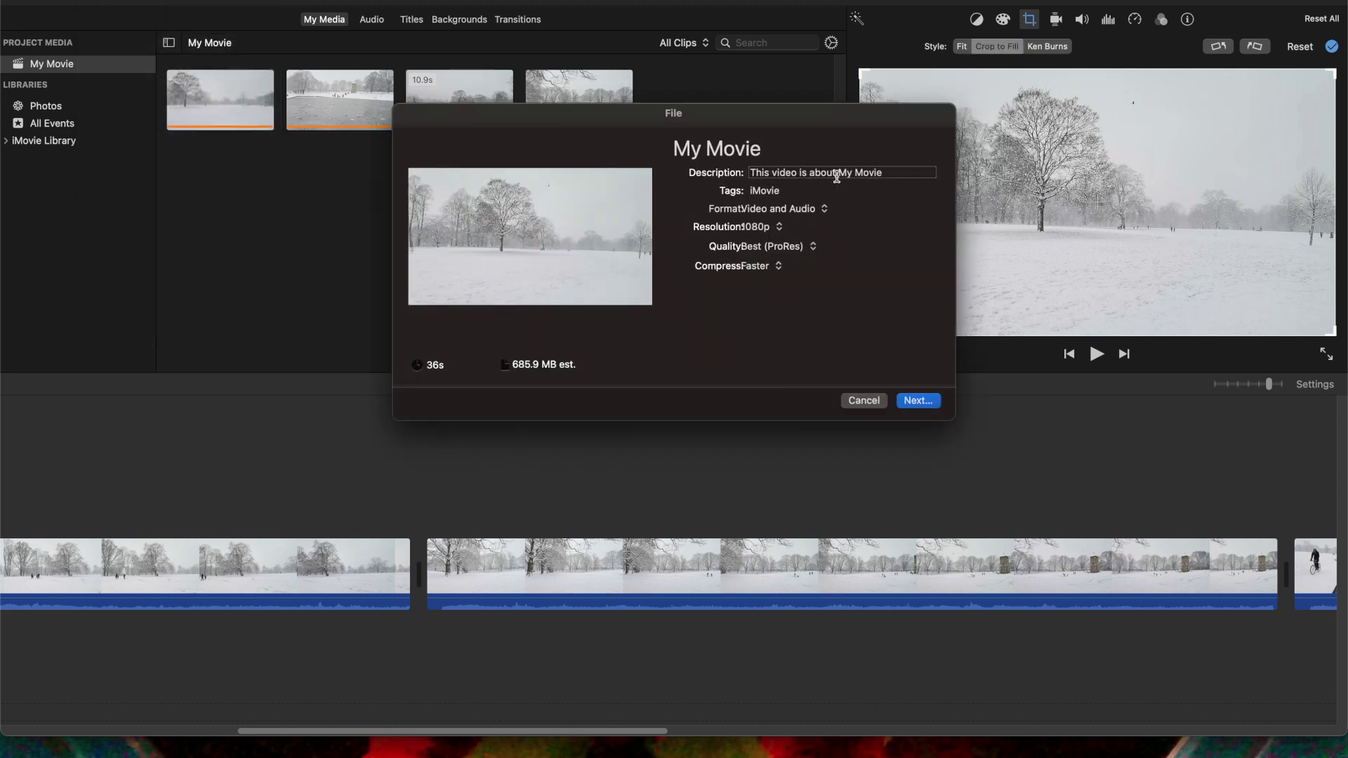
pyautogui.click(777, 152)
pyautogui.moveTo(768, 148); pyautogui.dragTo(611, 127)
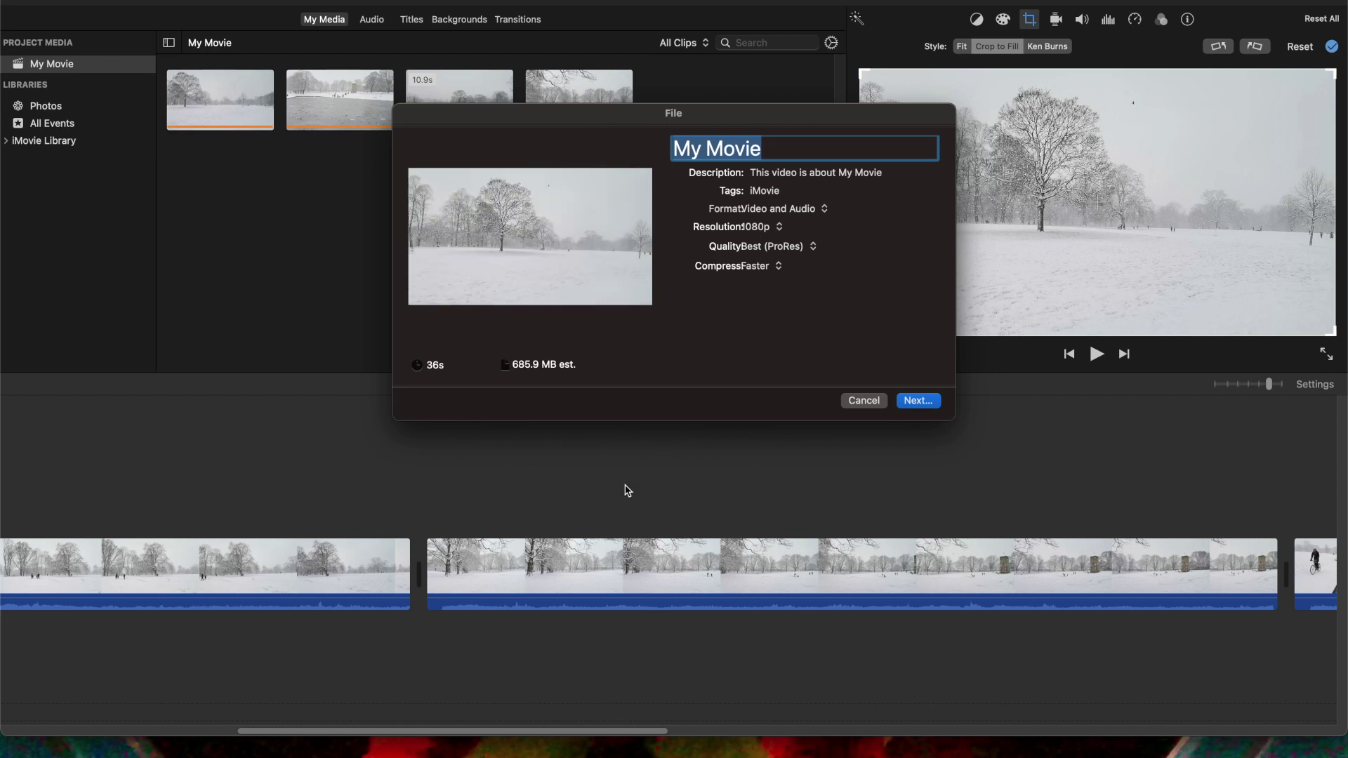
pyautogui.write('Snow')
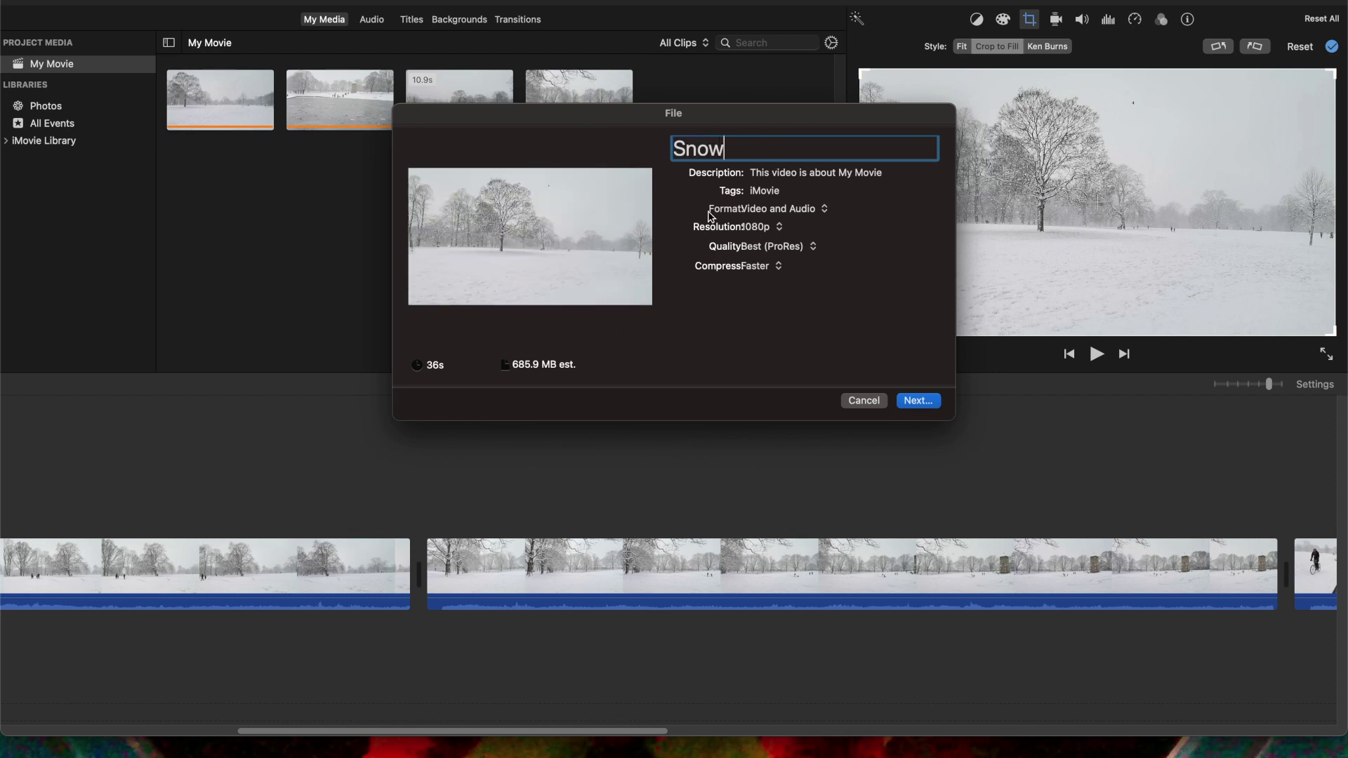
pyautogui.click(919, 402)
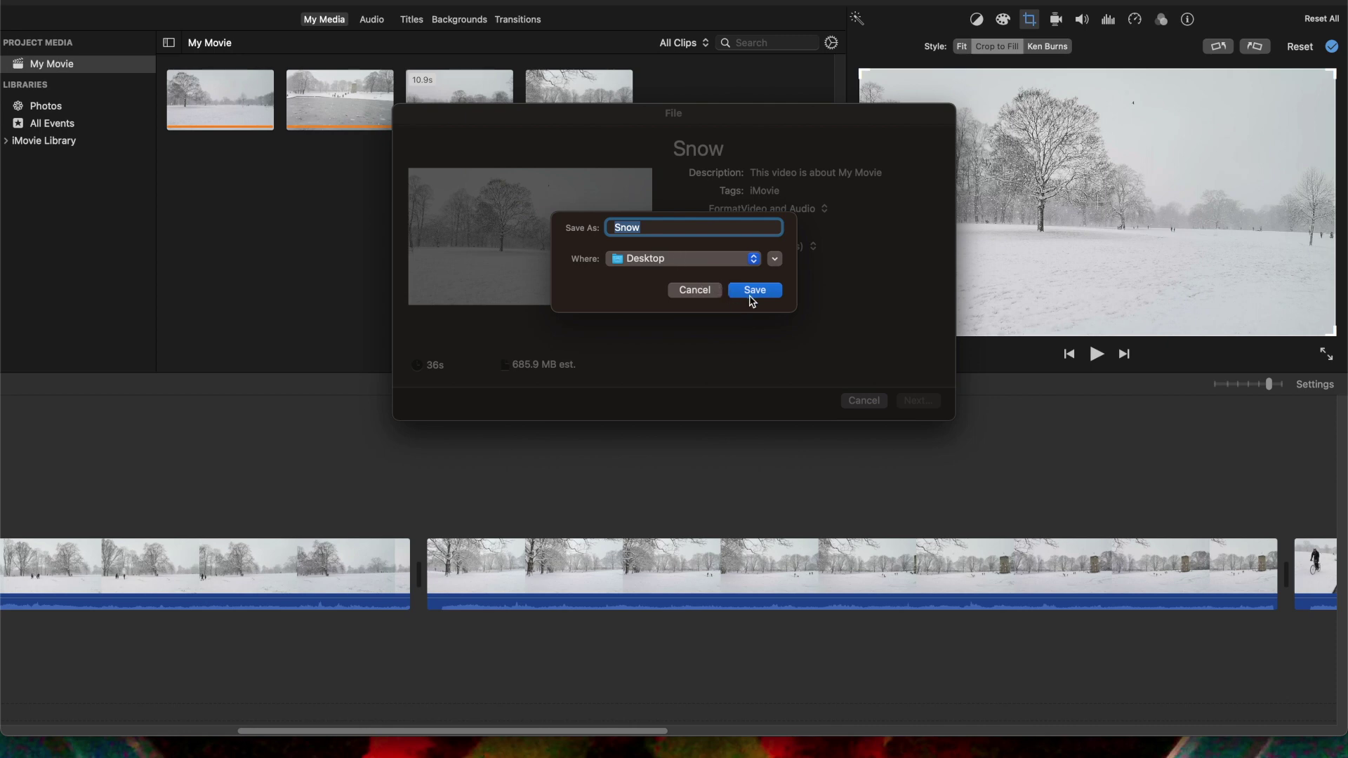
pyautogui.click(752, 295)
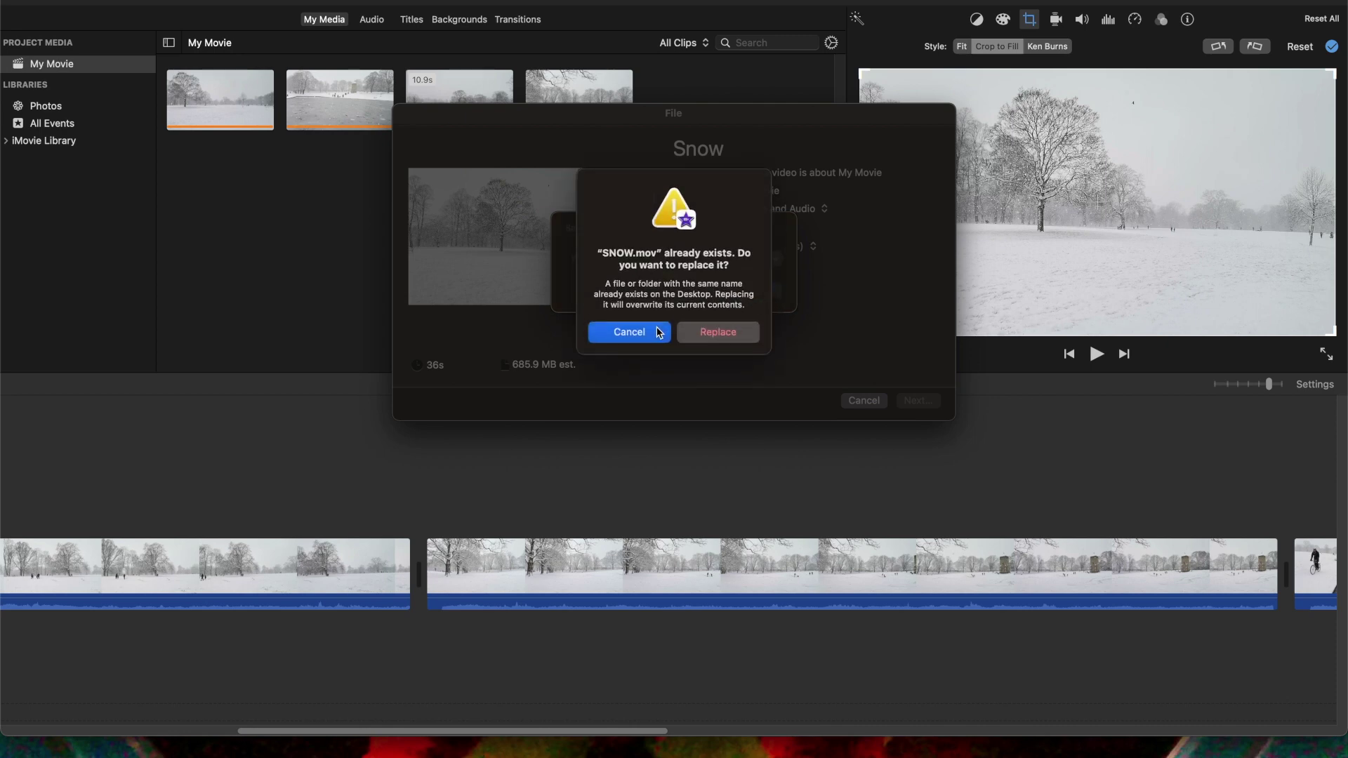
pyautogui.click(734, 333)
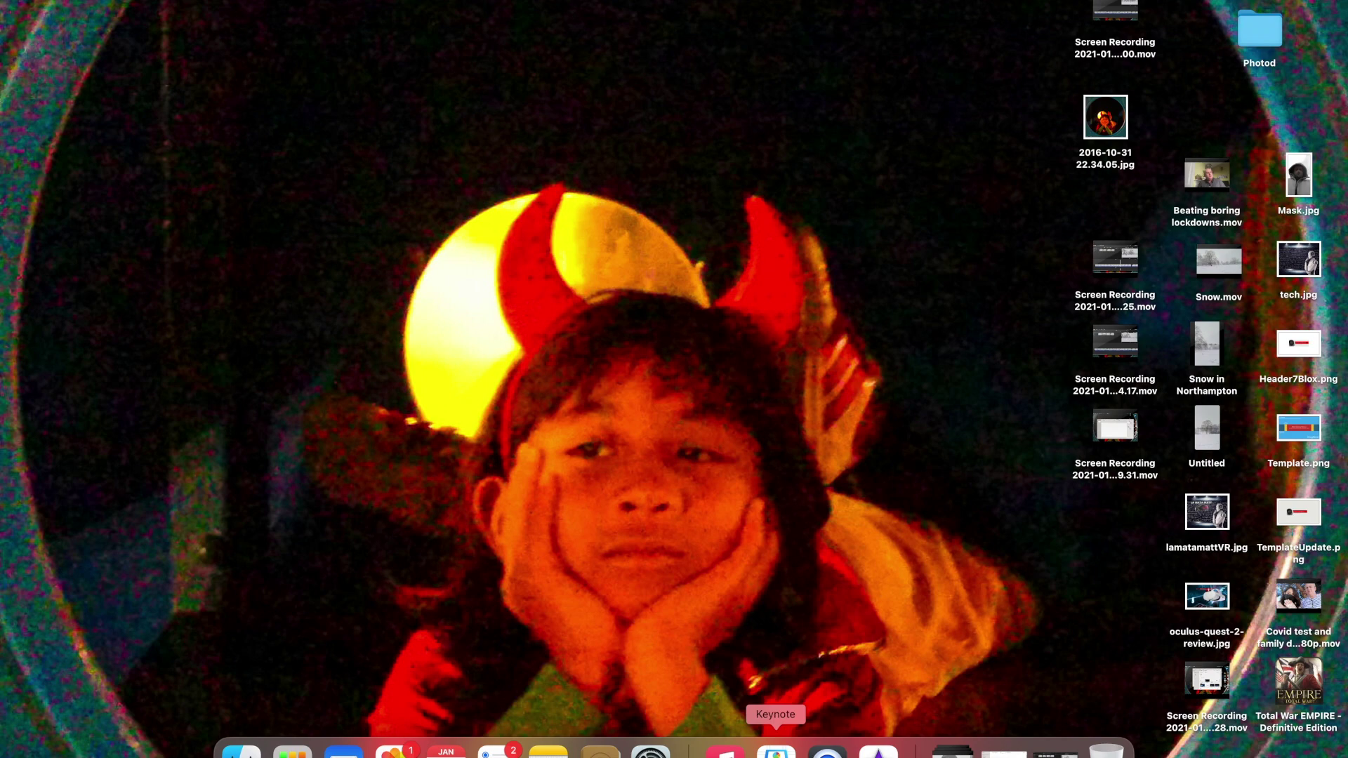
# Create a Basic White presentation, delete every placeholder on slide one, and show Document settings
pyautogui.click(776, 750)
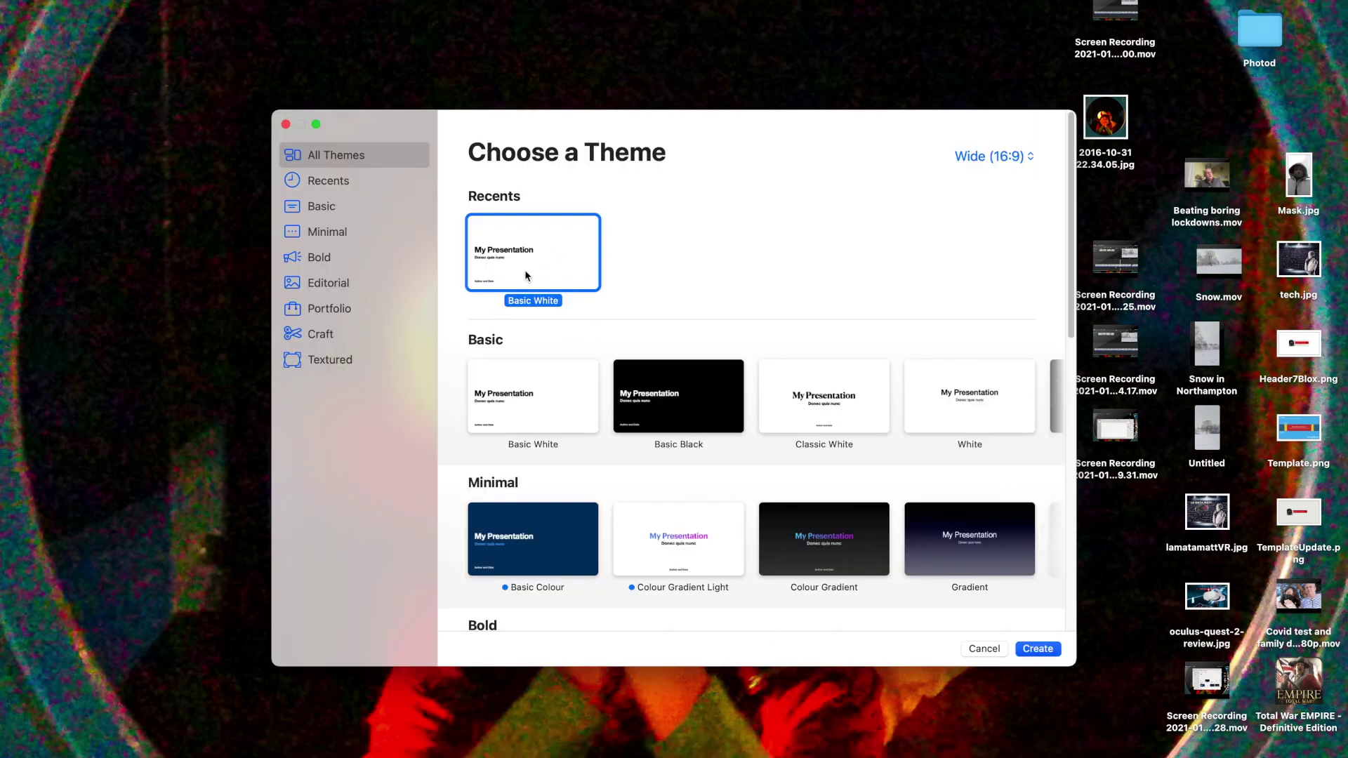
pyautogui.doubleClick(553, 265)
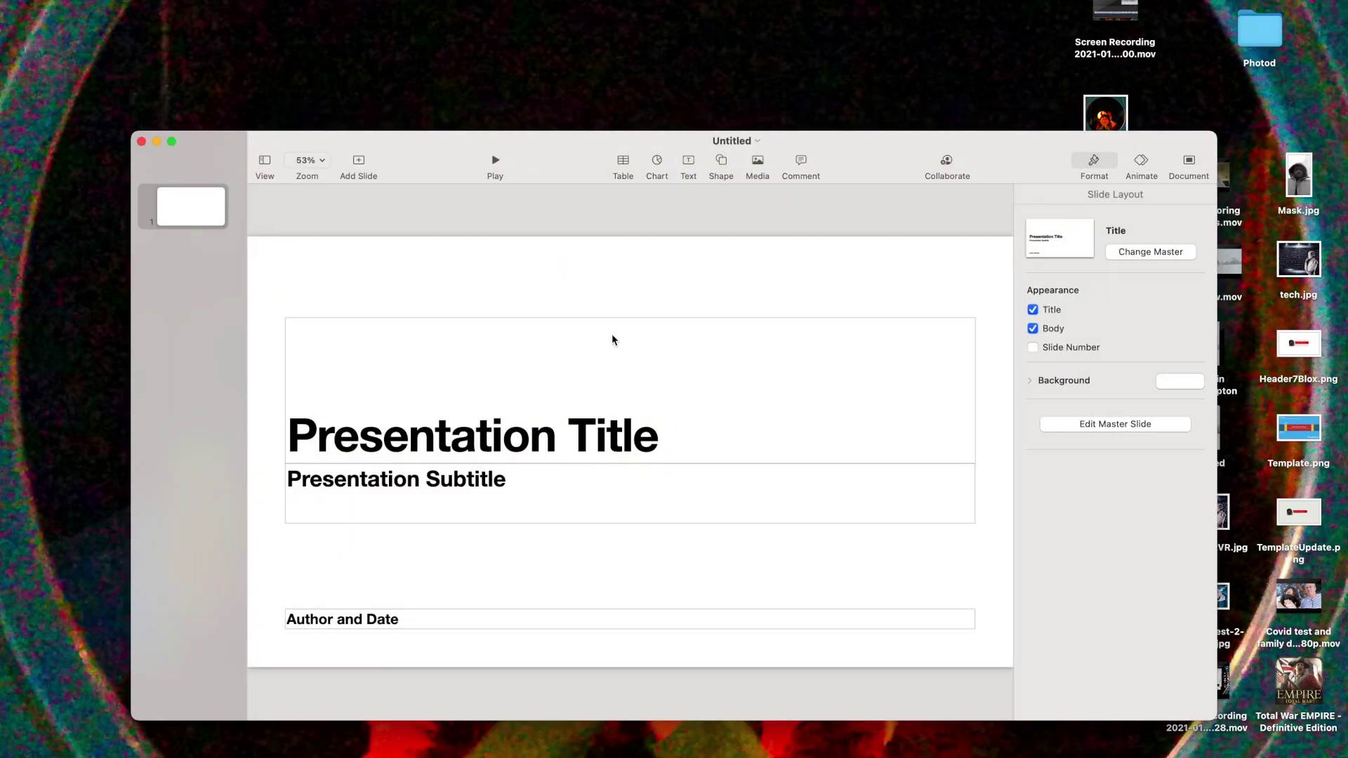
pyautogui.press('super+a')
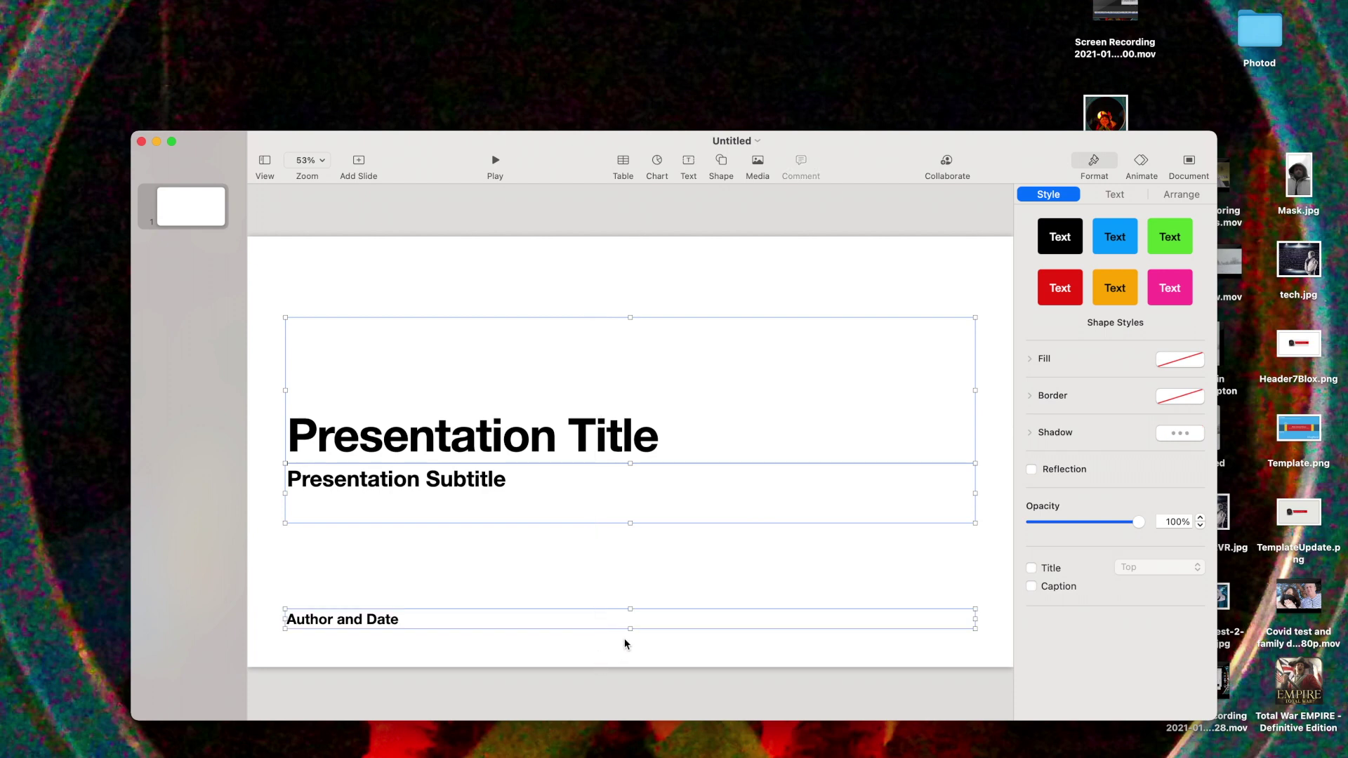
pyautogui.press('Delete')
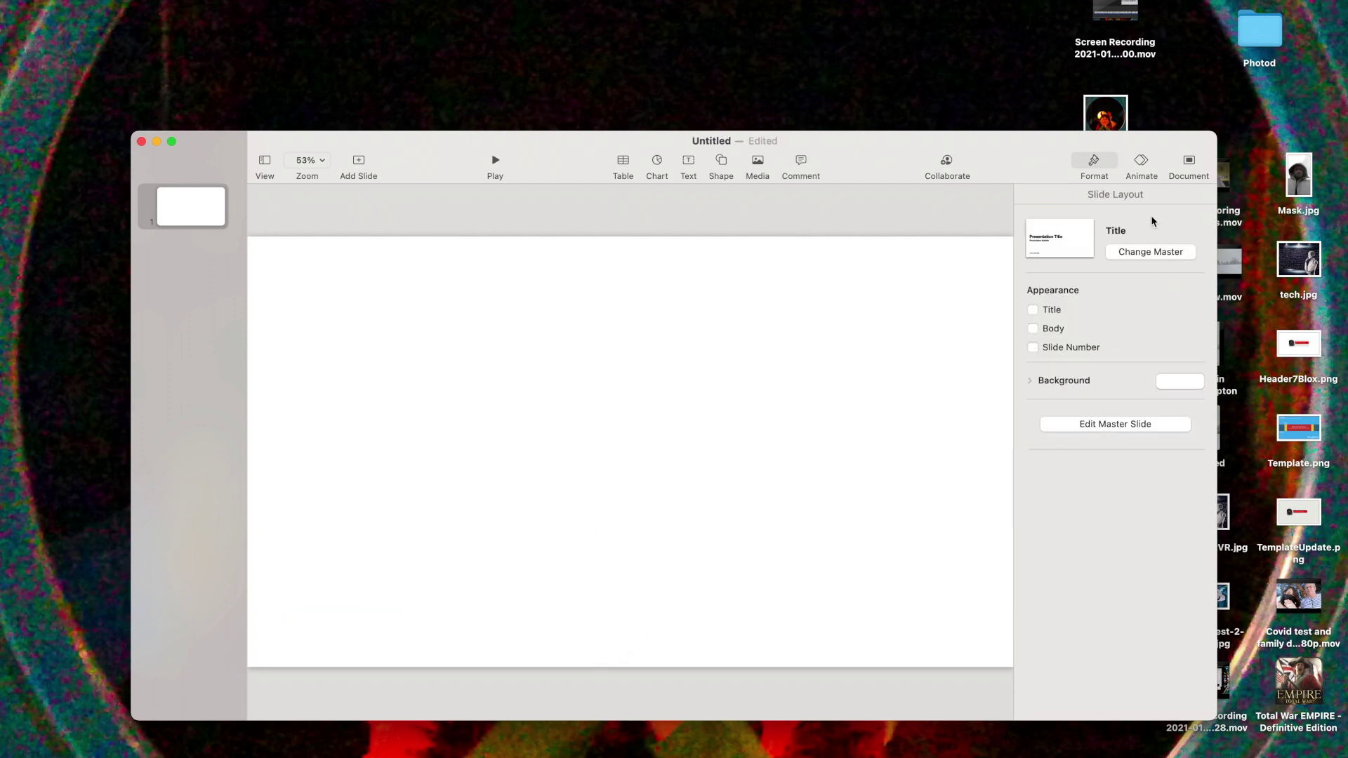
pyautogui.click(1186, 161)
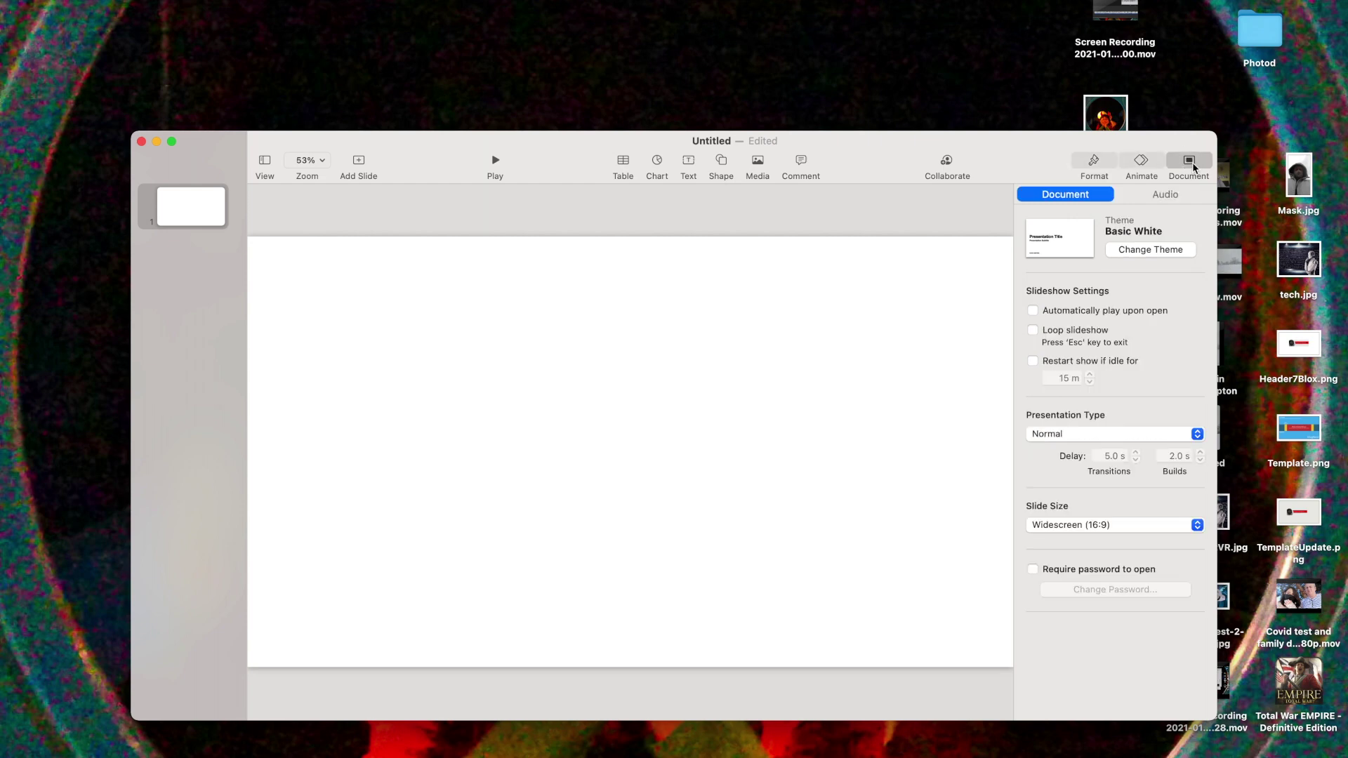
pyautogui.click(1139, 532)
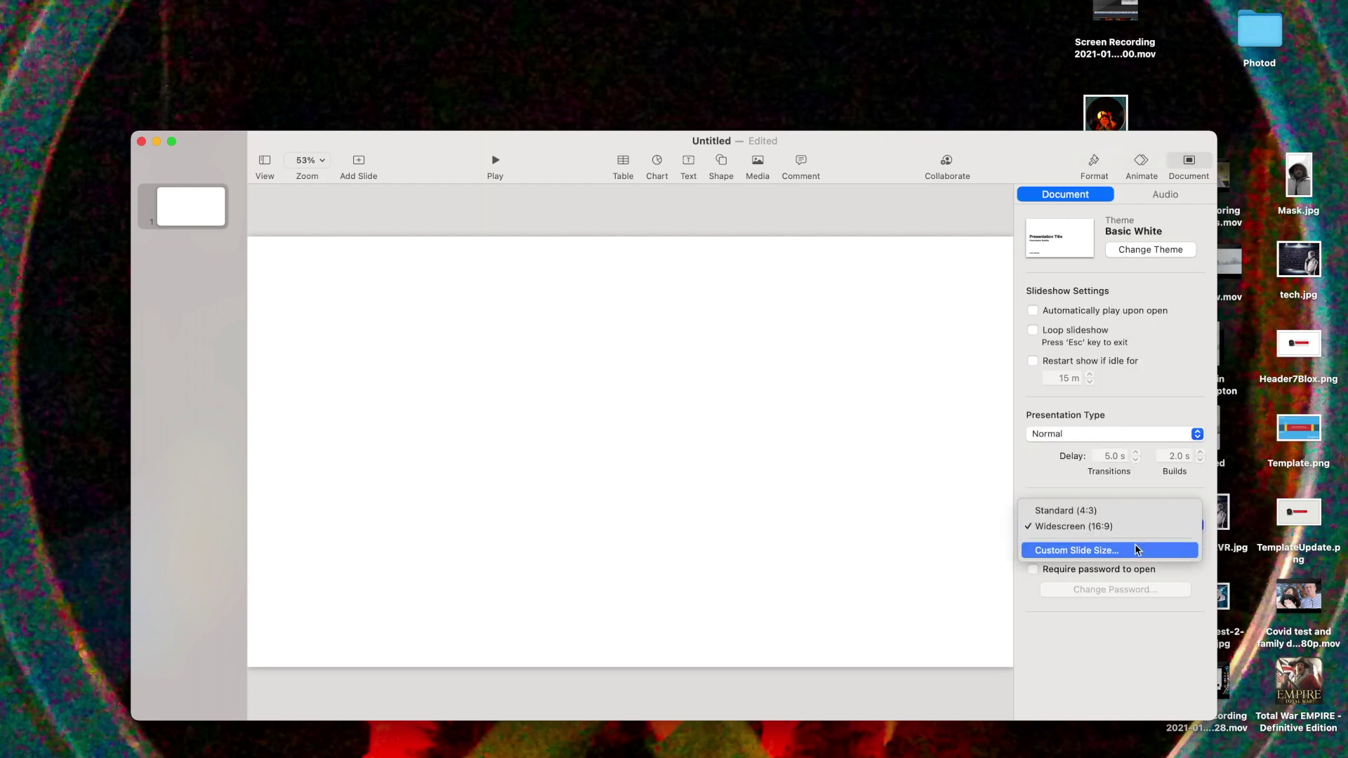
# Set a custom 1080 × 1920 slide size and zoom the view to 25%
pyautogui.click(1137, 552)
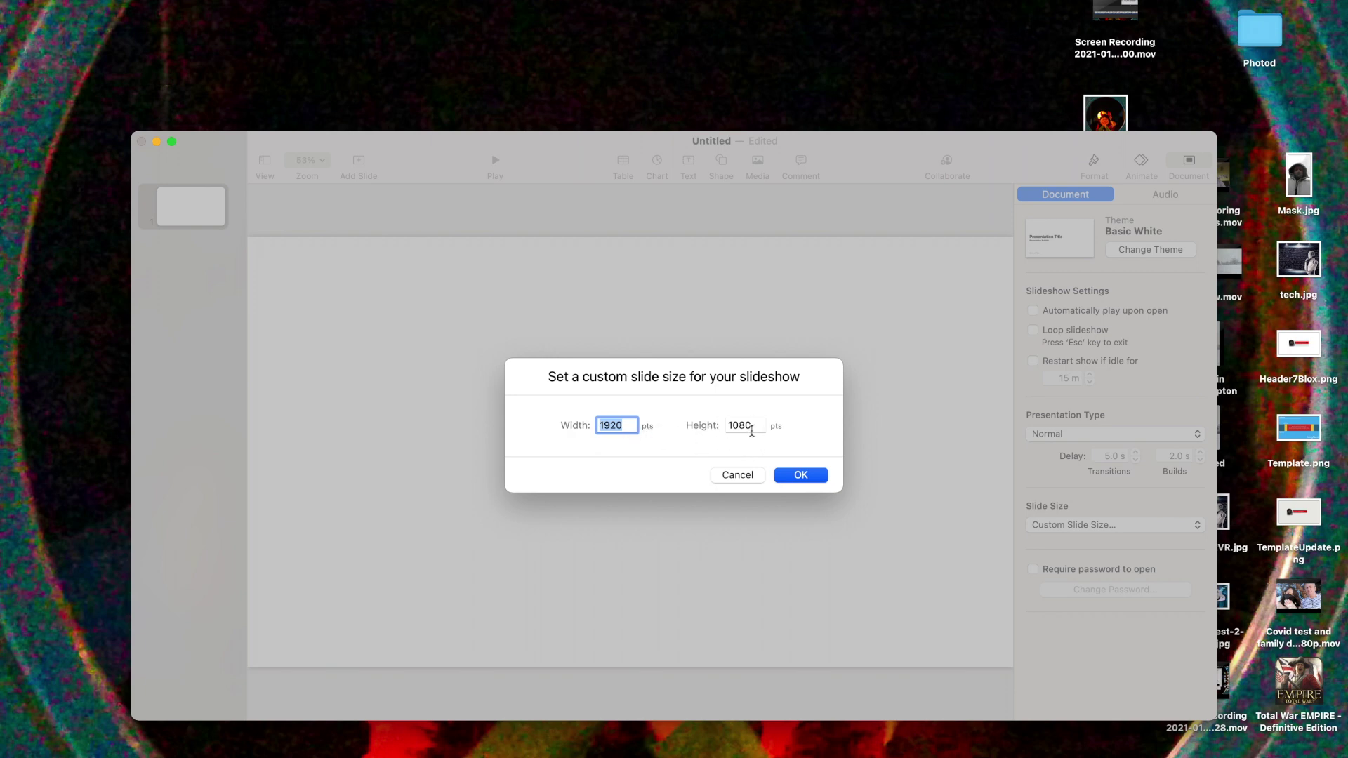
pyautogui.press('Tab')
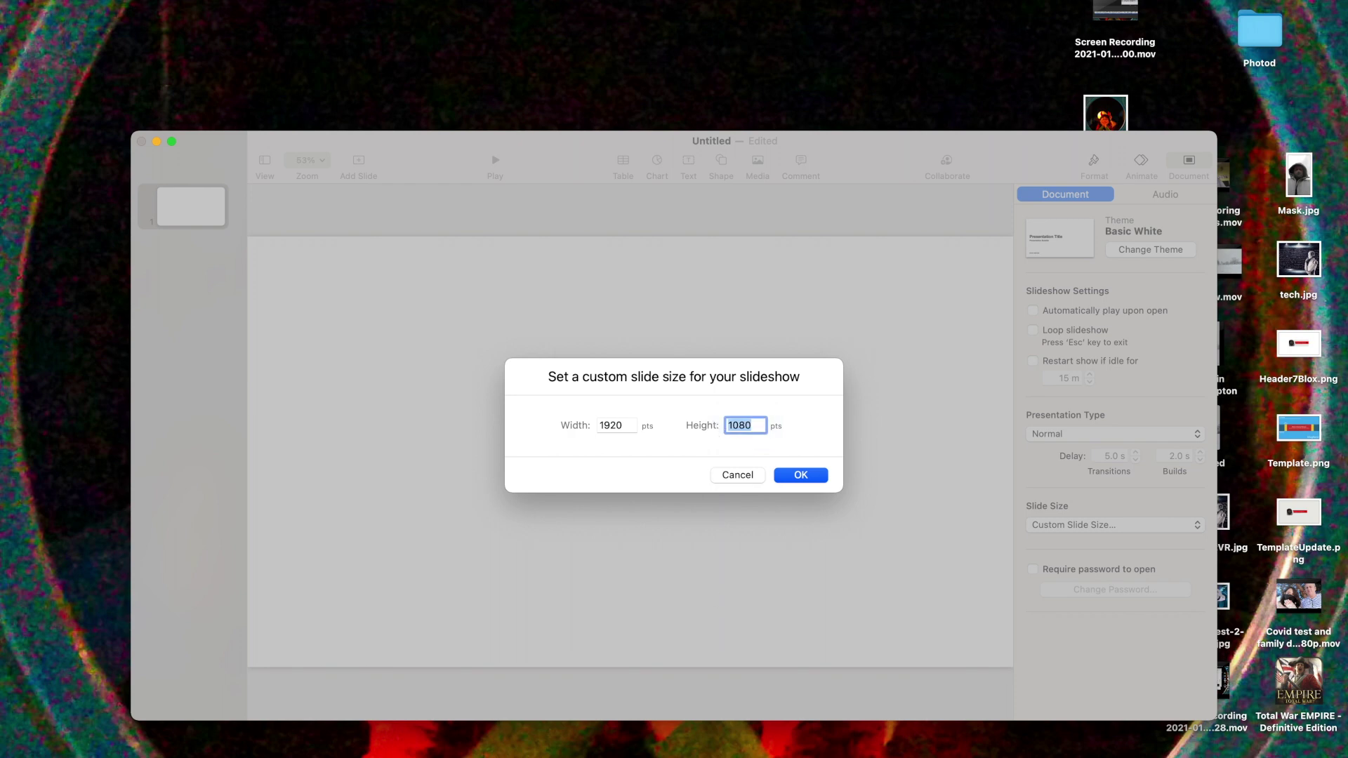
pyautogui.write('1')
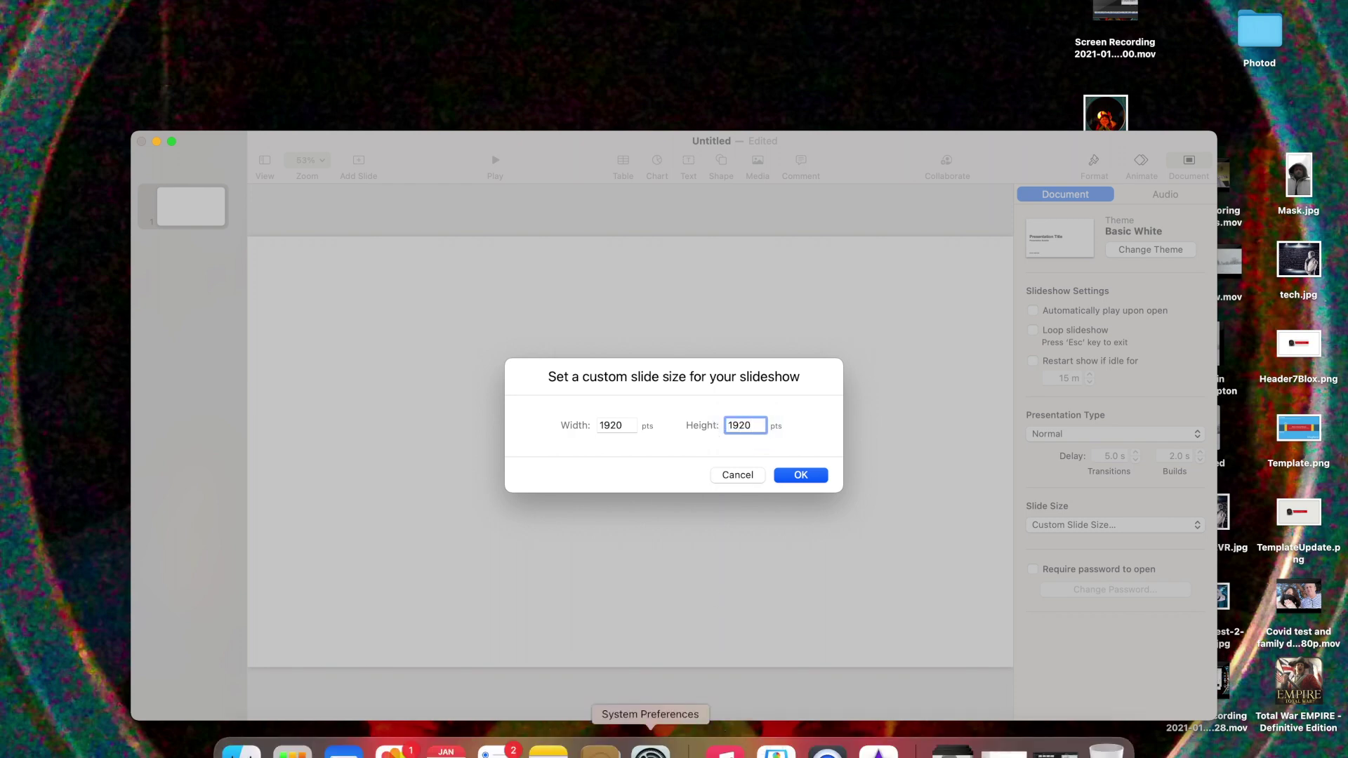
pyautogui.doubleClick(616, 426)
pyautogui.write('1')
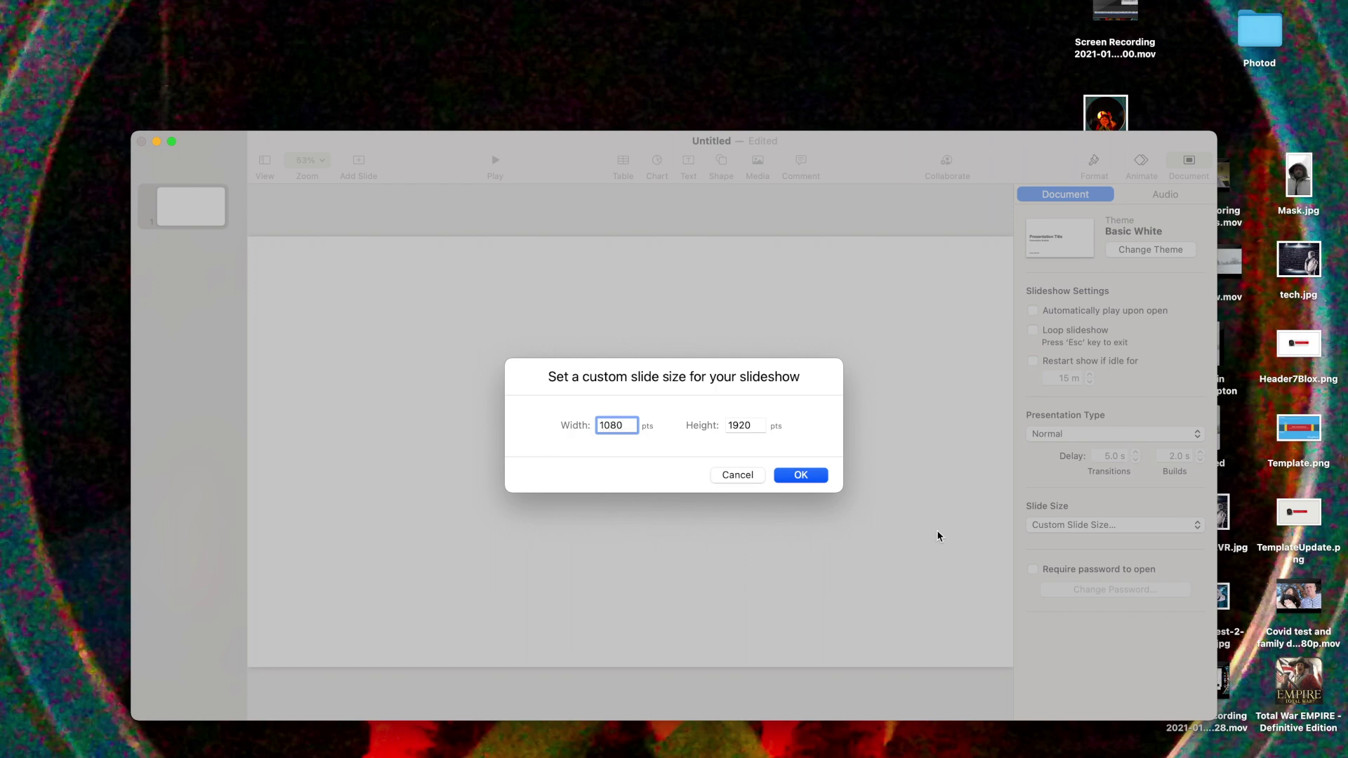
pyautogui.click(800, 476)
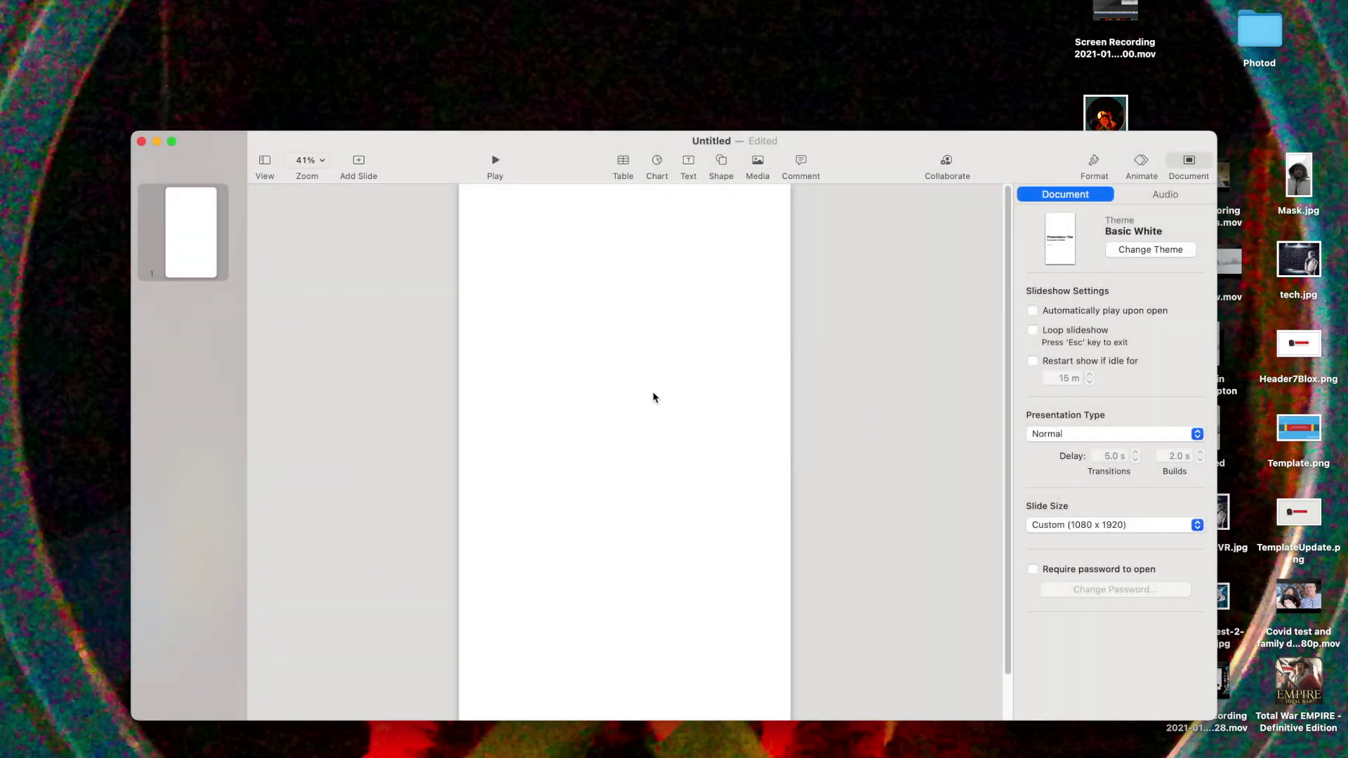
pyautogui.click(322, 162)
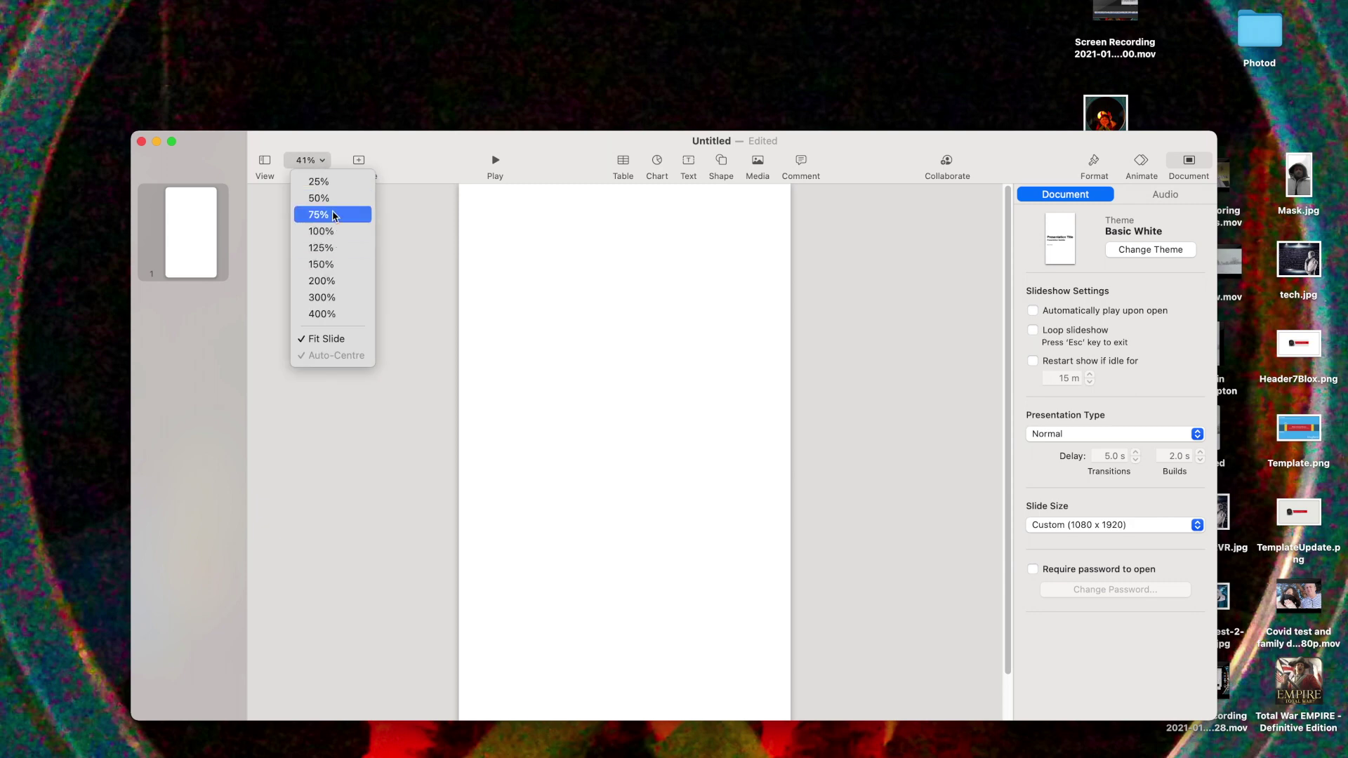
pyautogui.click(319, 181)
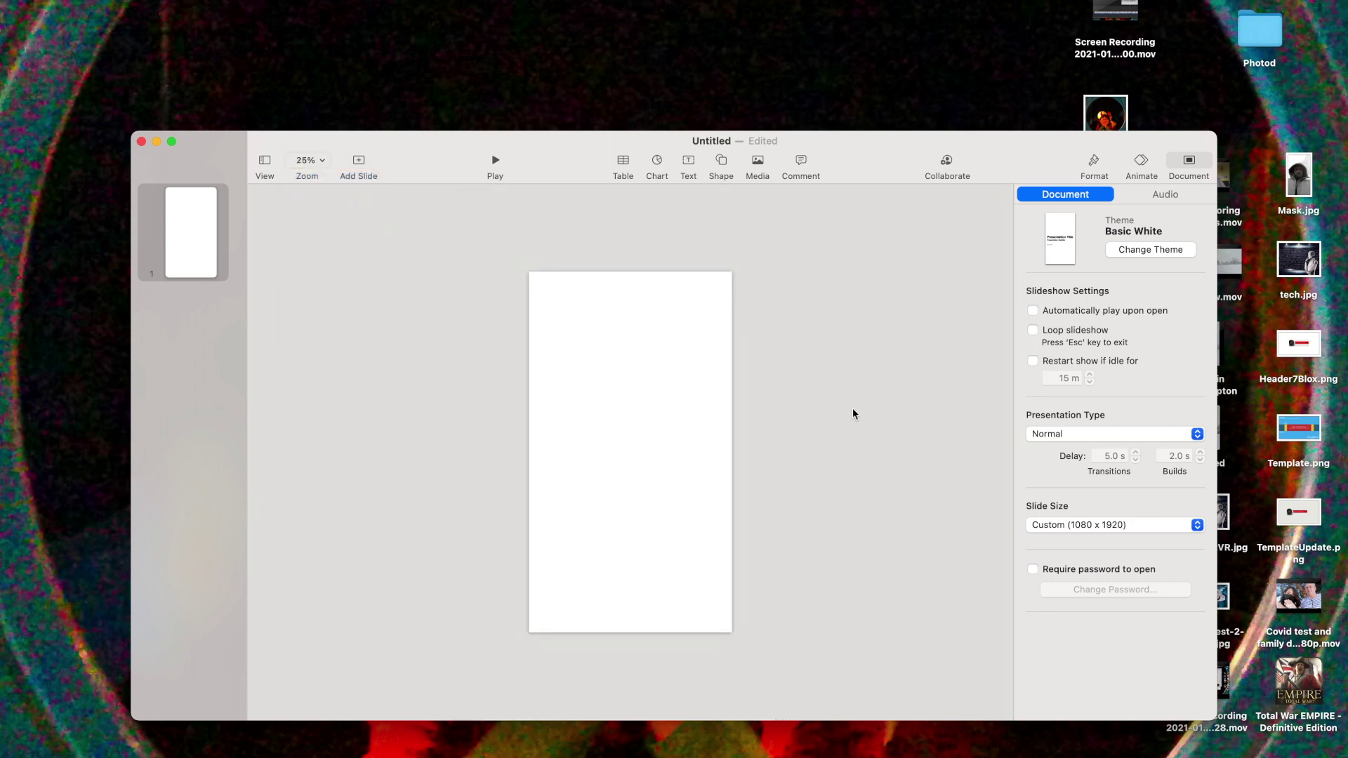
# Drag Snow.mov onto the slide and enlarge it to about 3419 × 1923 pt
pyautogui.moveTo(973, 147); pyautogui.dragTo(926, 134)
pyautogui.moveTo(1218, 261); pyautogui.dragTo(638, 351)
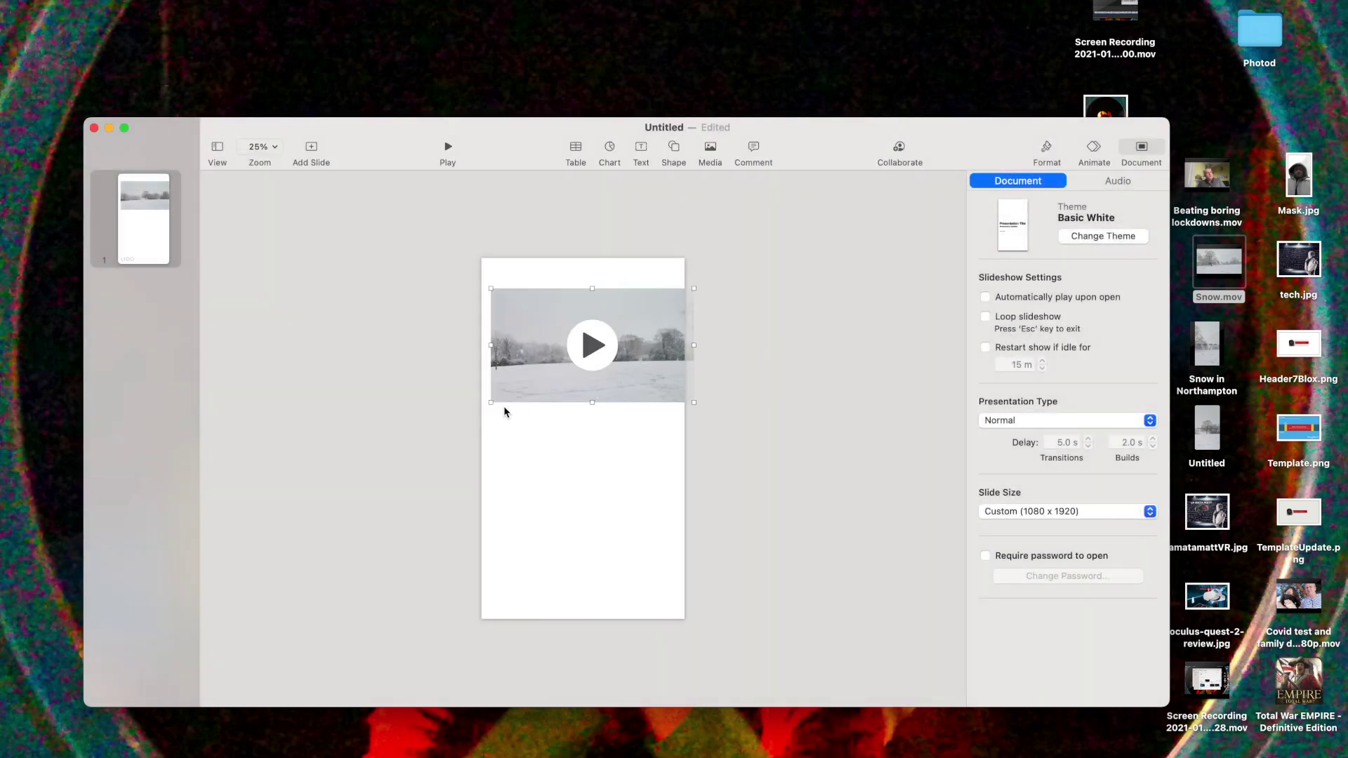
pyautogui.moveTo(491, 403); pyautogui.dragTo(297, 511)
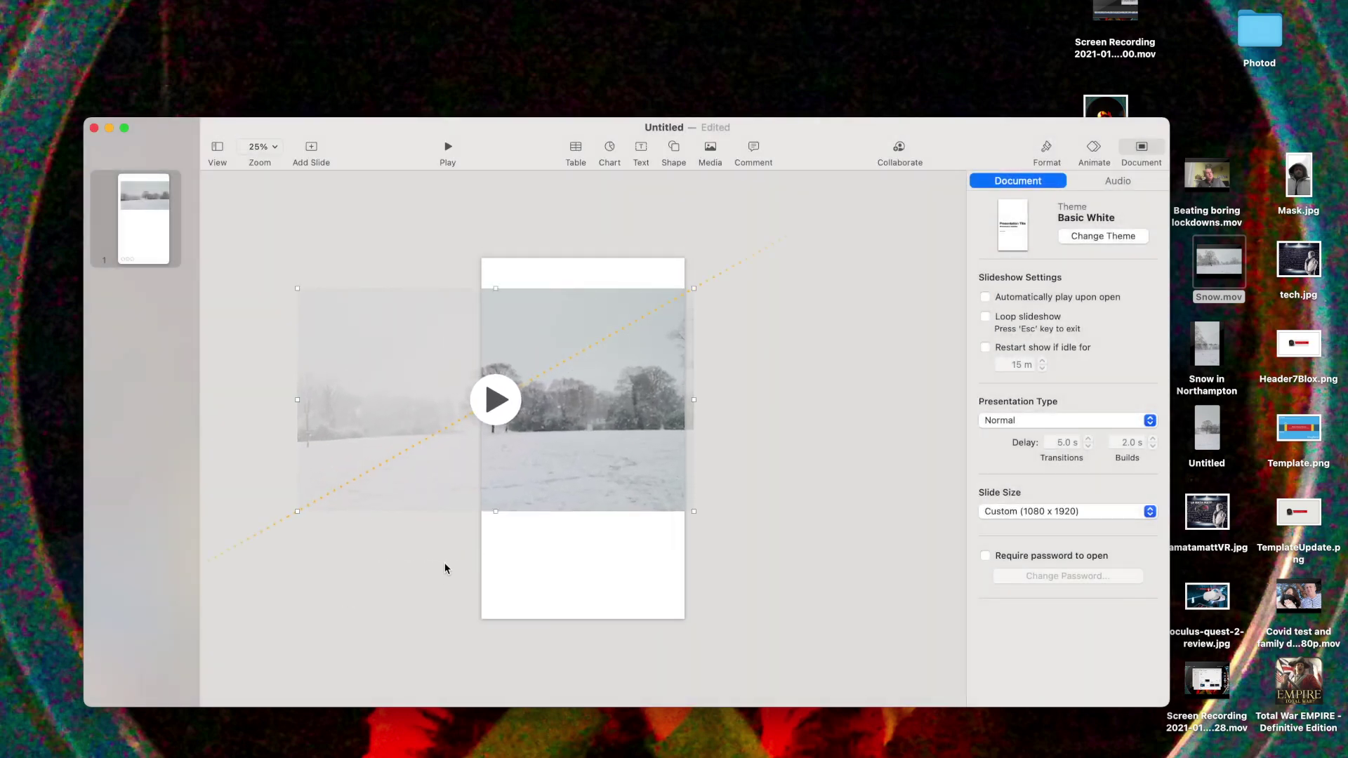
pyautogui.moveTo(694, 512); pyautogui.dragTo(940, 691)
pyautogui.moveTo(874, 561); pyautogui.dragTo(825, 556)
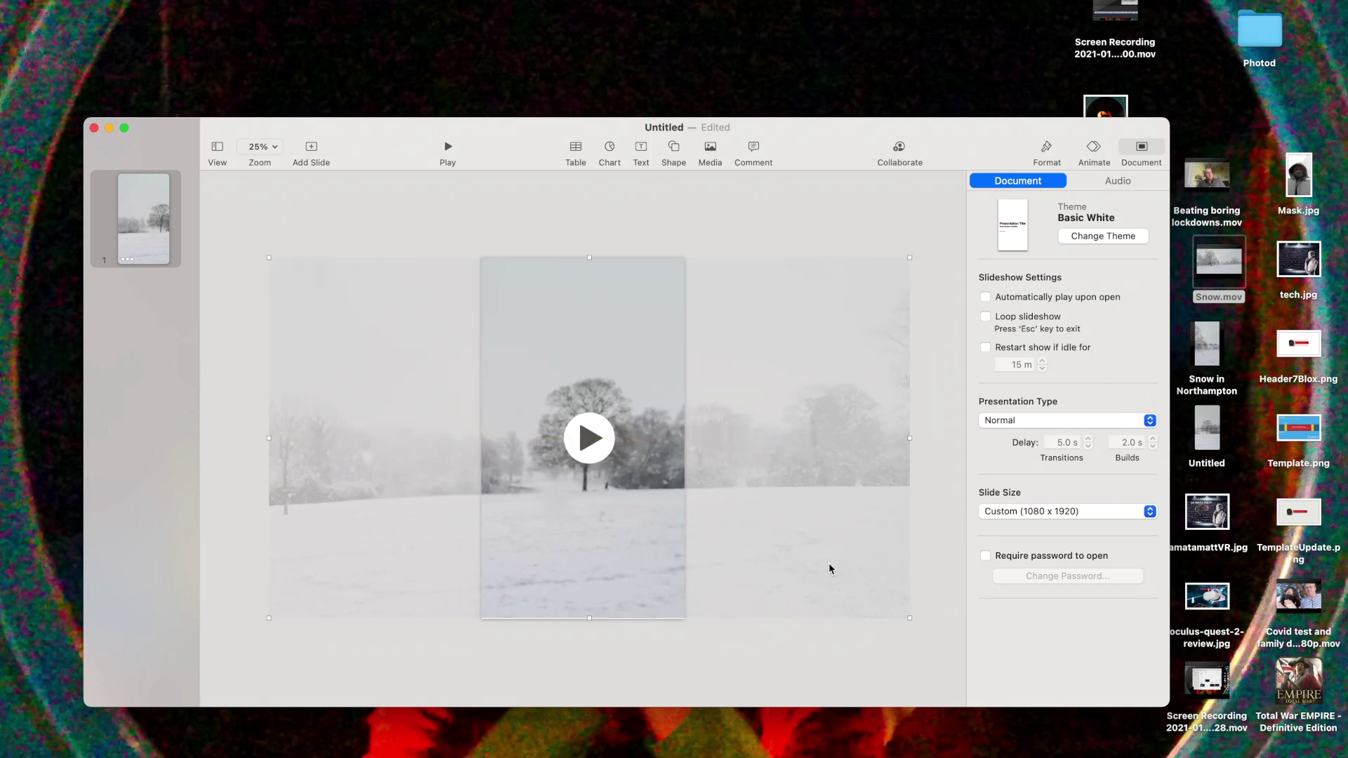
pyautogui.moveTo(908, 624); pyautogui.dragTo(909, 618)
# Stretch the snow video across the slide, preview it once, then deselect it
pyautogui.click(819, 655)
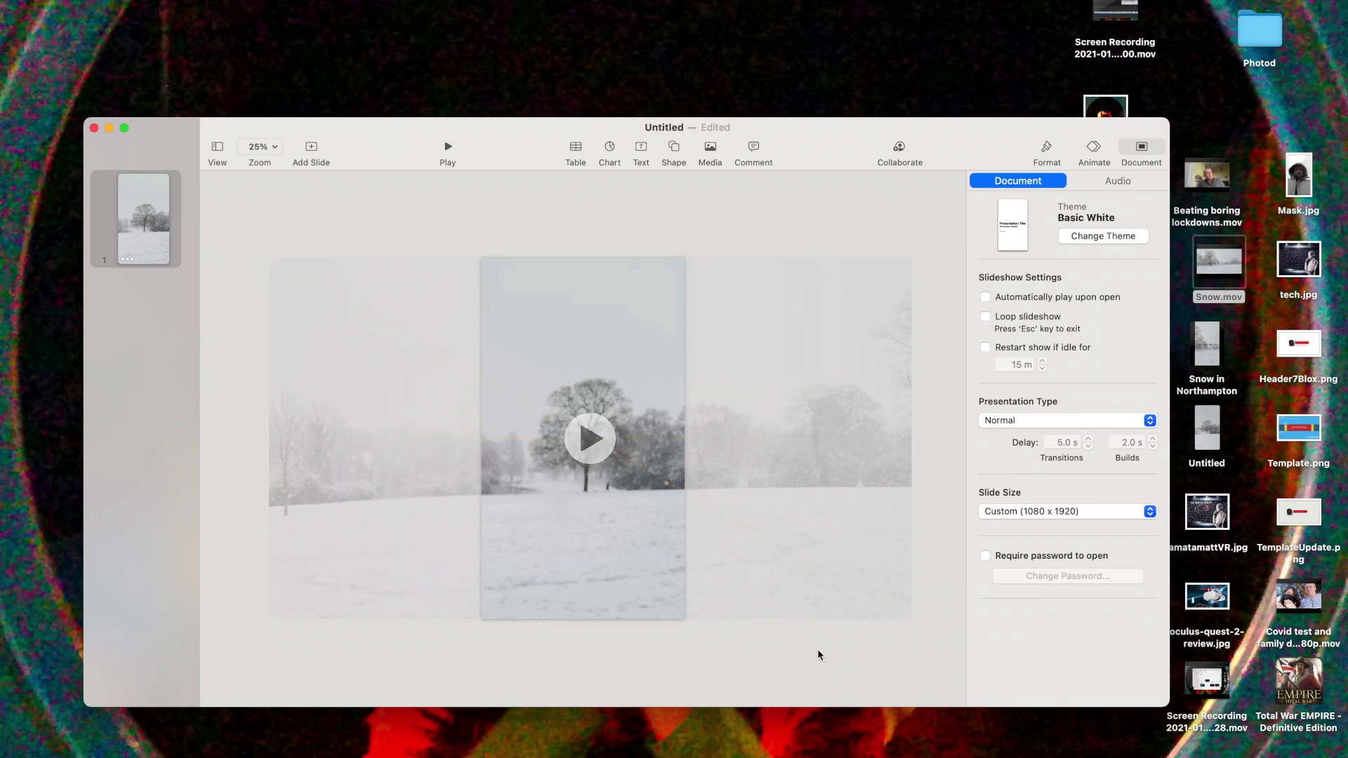
pyautogui.click(594, 441)
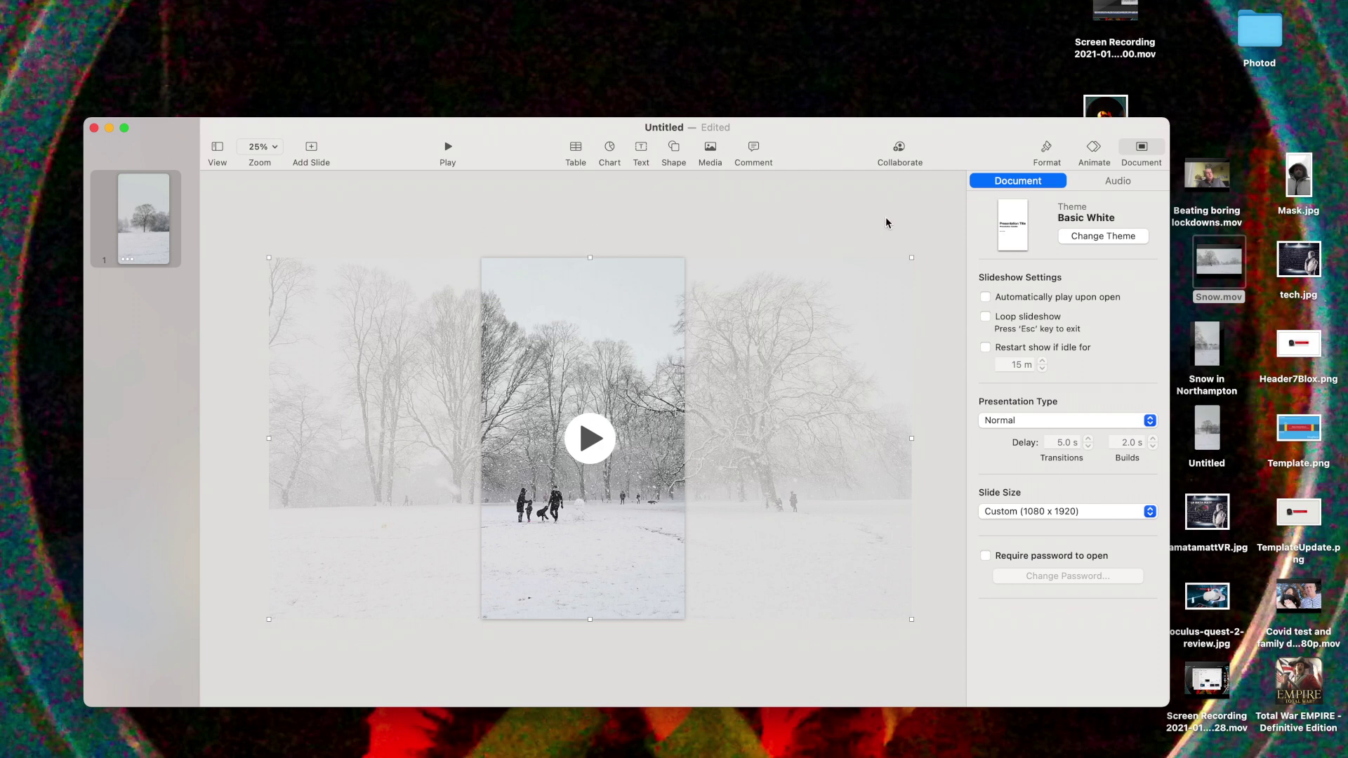
pyautogui.click(580, 216)
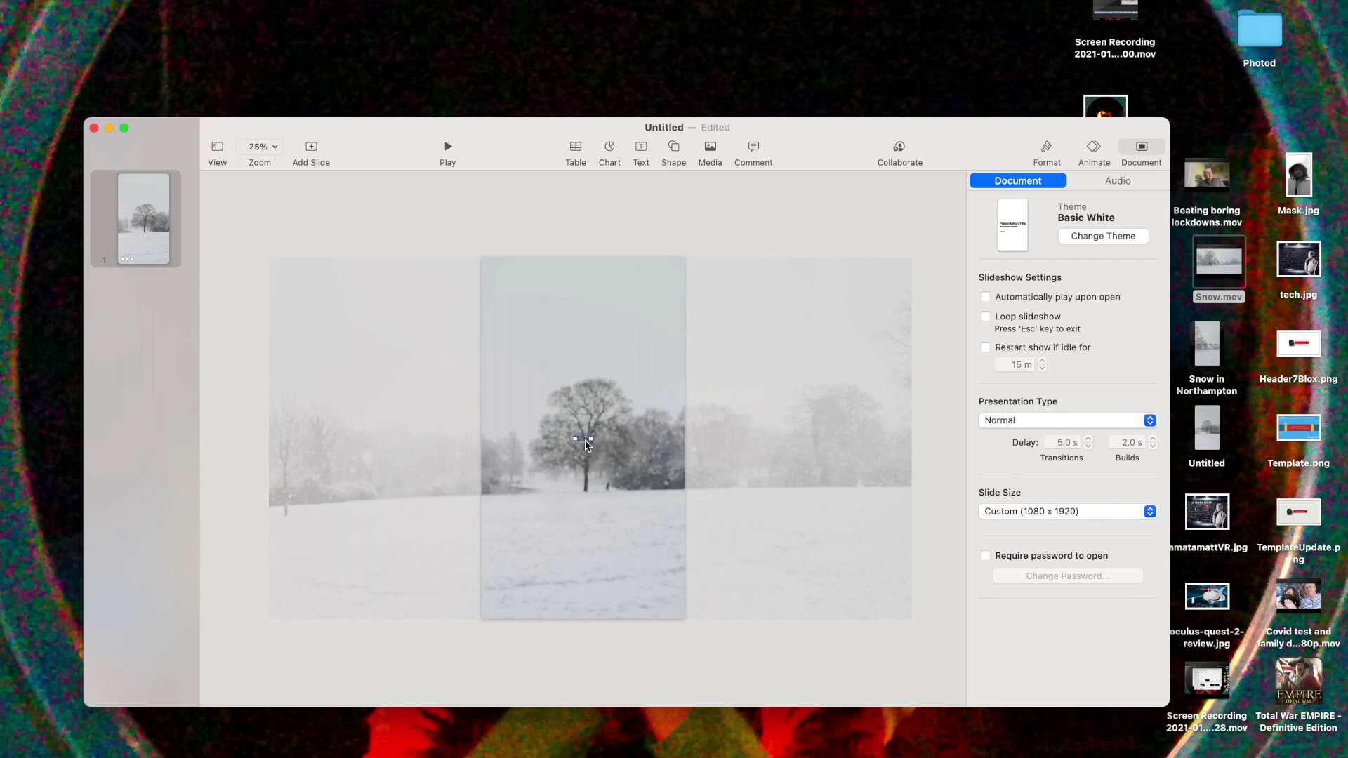
pyautogui.click(591, 441)
pyautogui.click(590, 440)
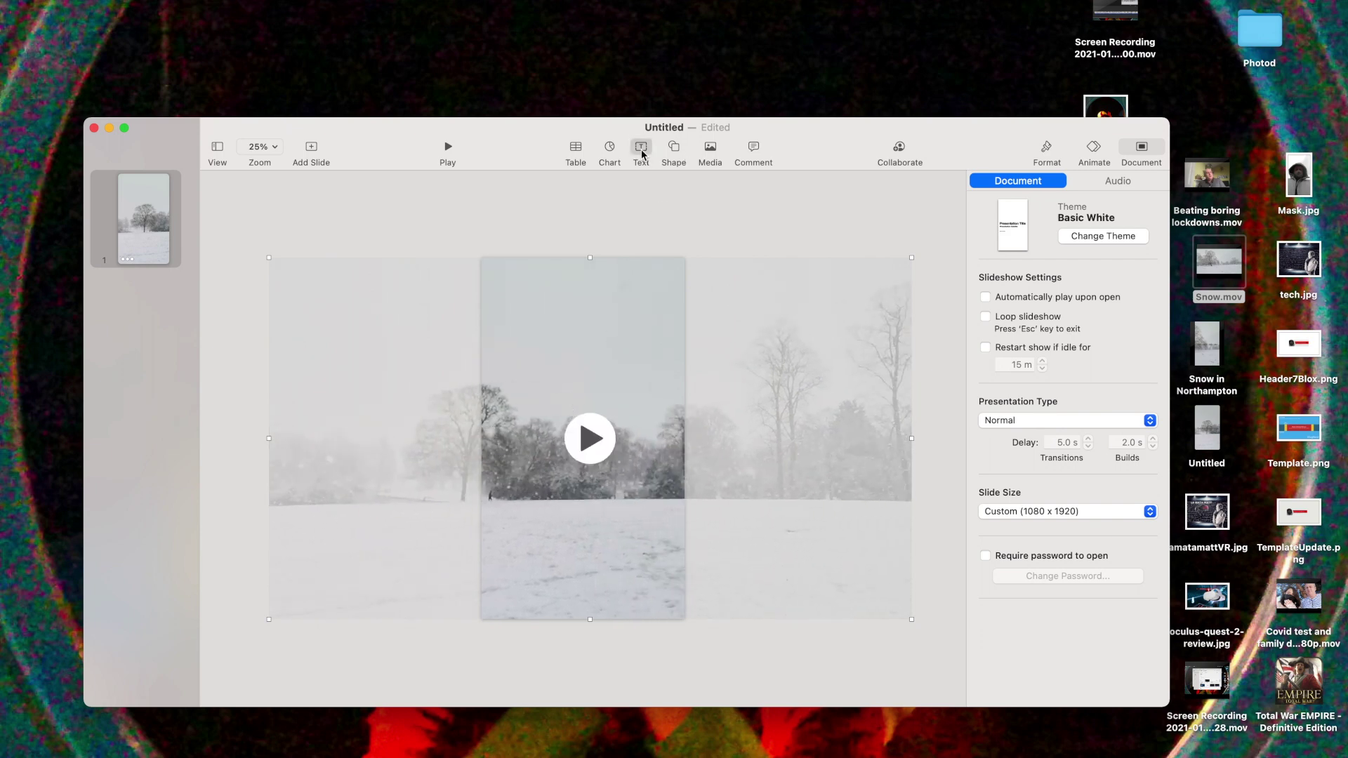
pyautogui.click(583, 446)
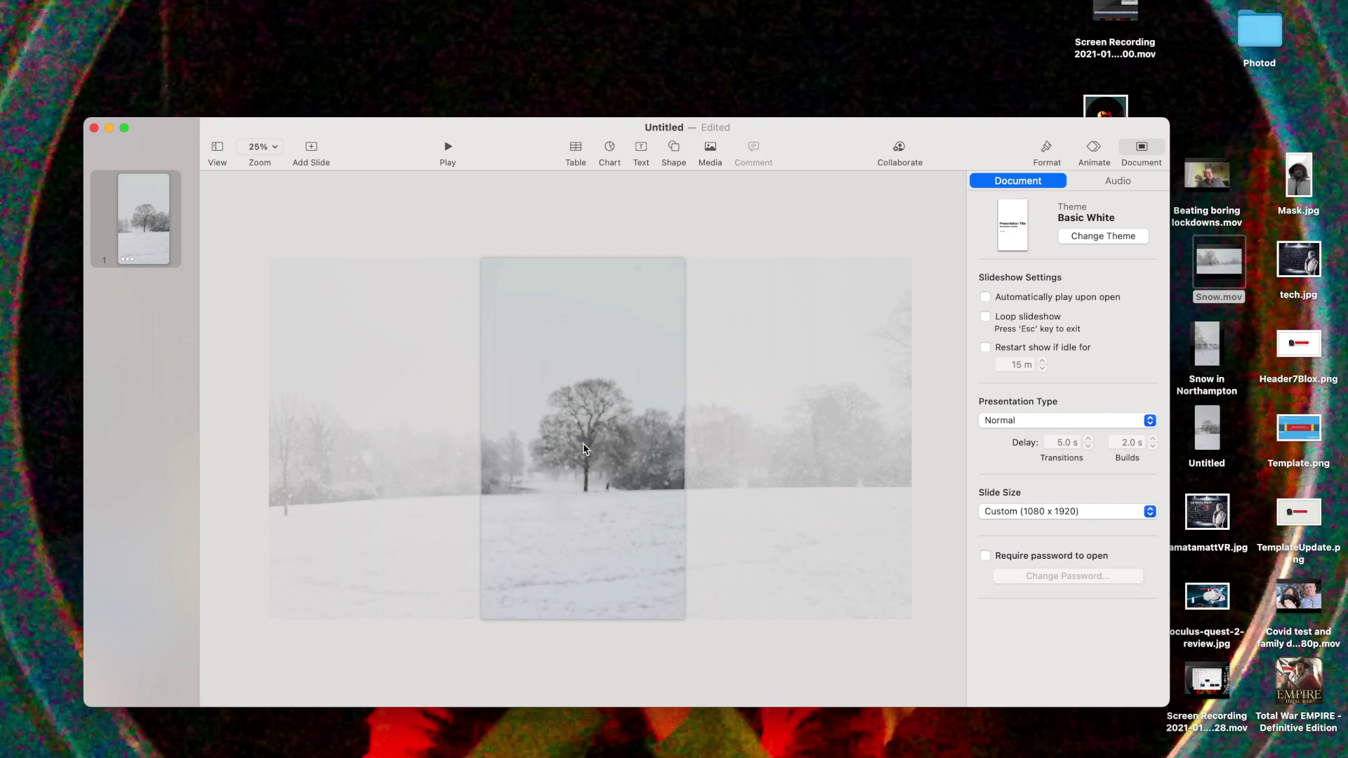
# Zoom the slide view in to 200%
pyautogui.moveTo(582, 447); pyautogui.dragTo(606, 429)
pyautogui.click(273, 147)
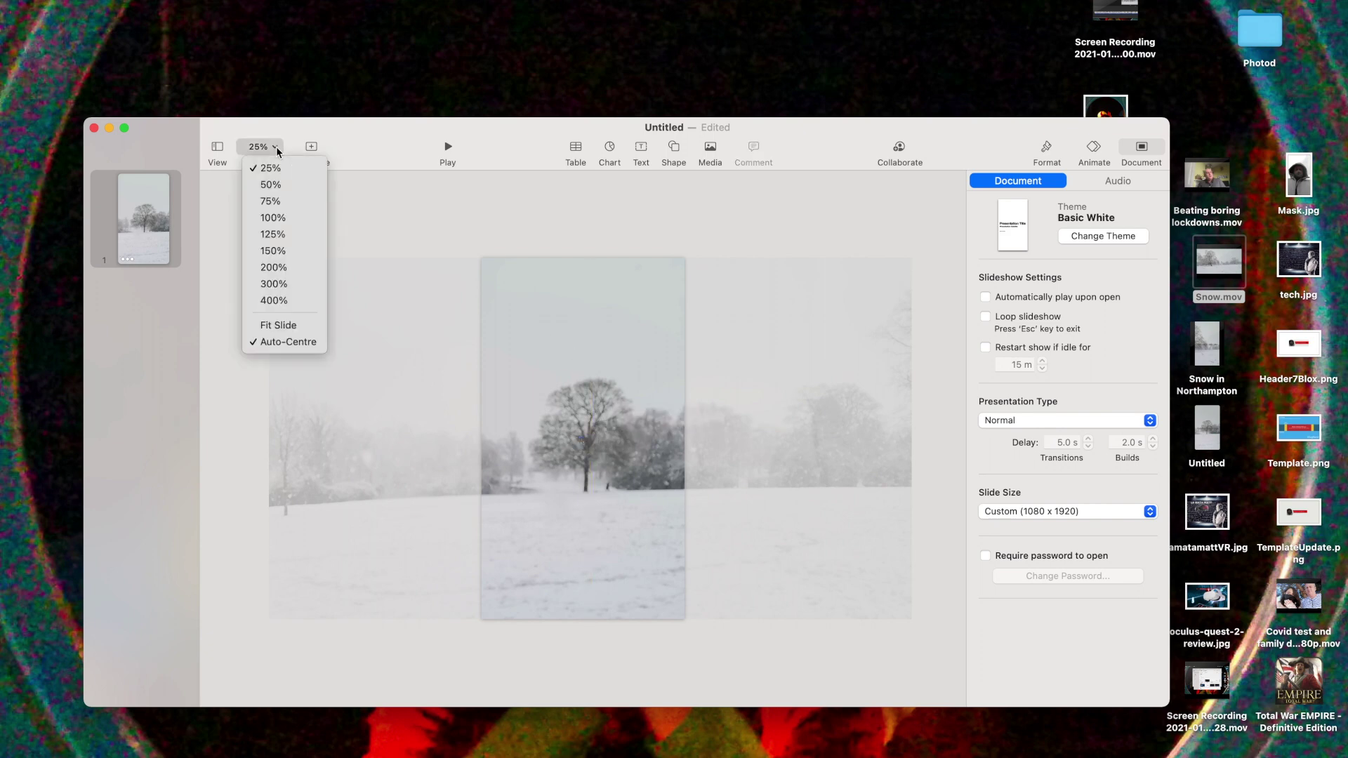
pyautogui.click(294, 273)
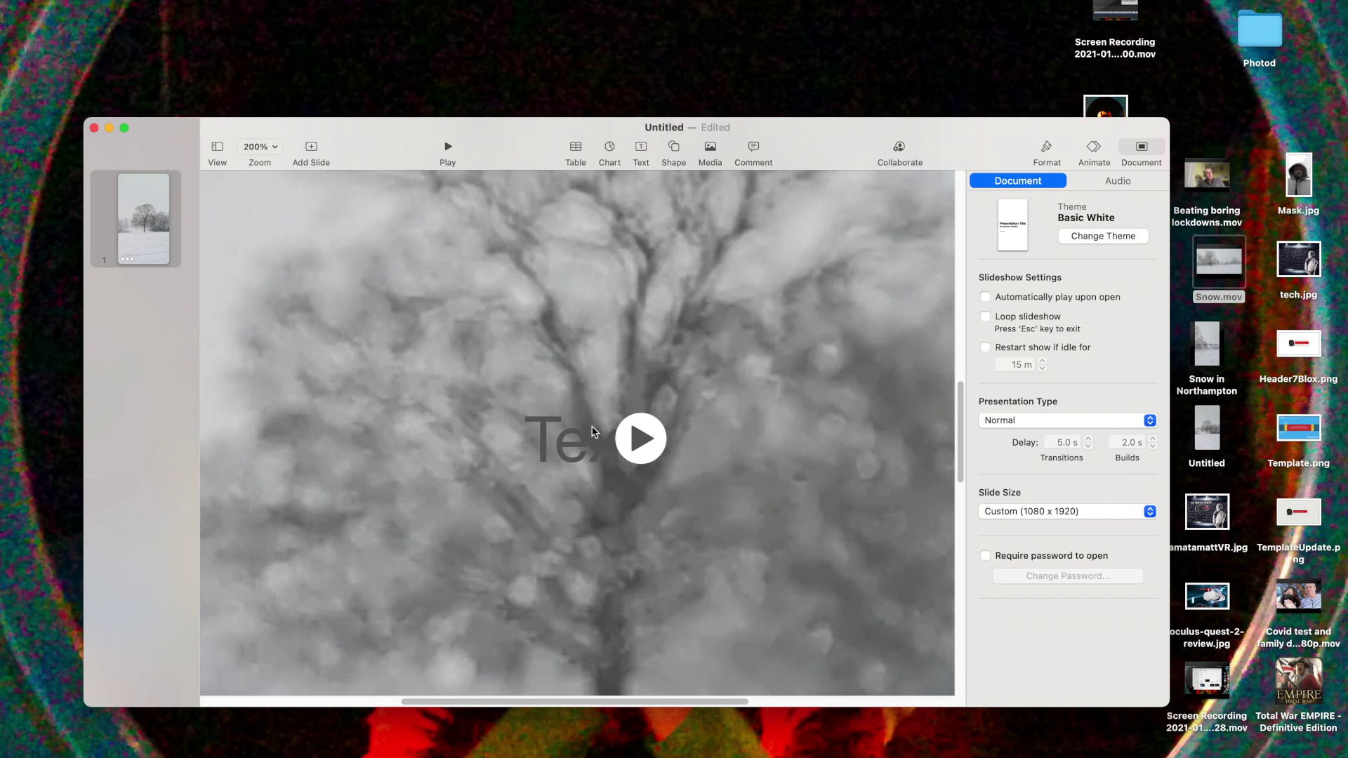
# Add a text box over the video reading 'Click in description for main video'
pyautogui.doubleClick(550, 427)
pyautogui.press('BackSpace')
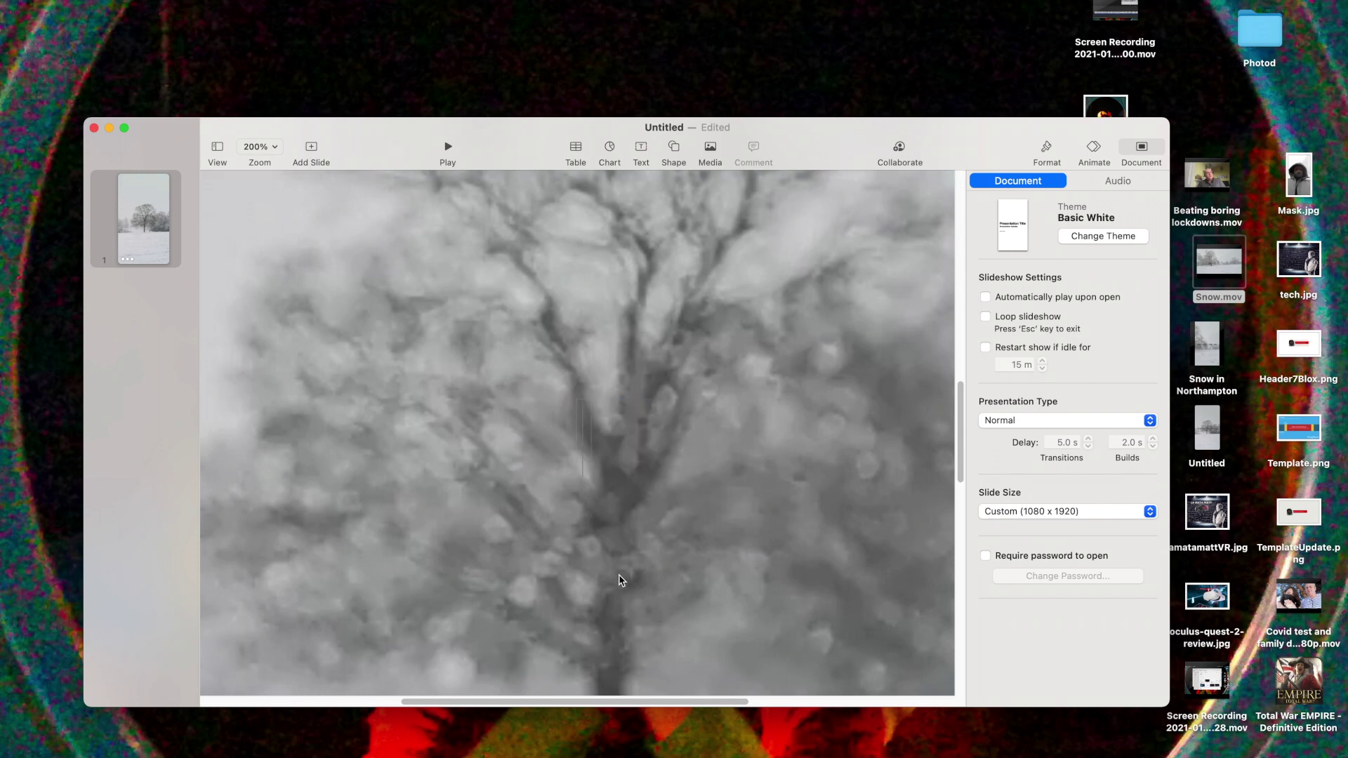
pyautogui.write('Ma')
pyautogui.moveTo(650, 748)
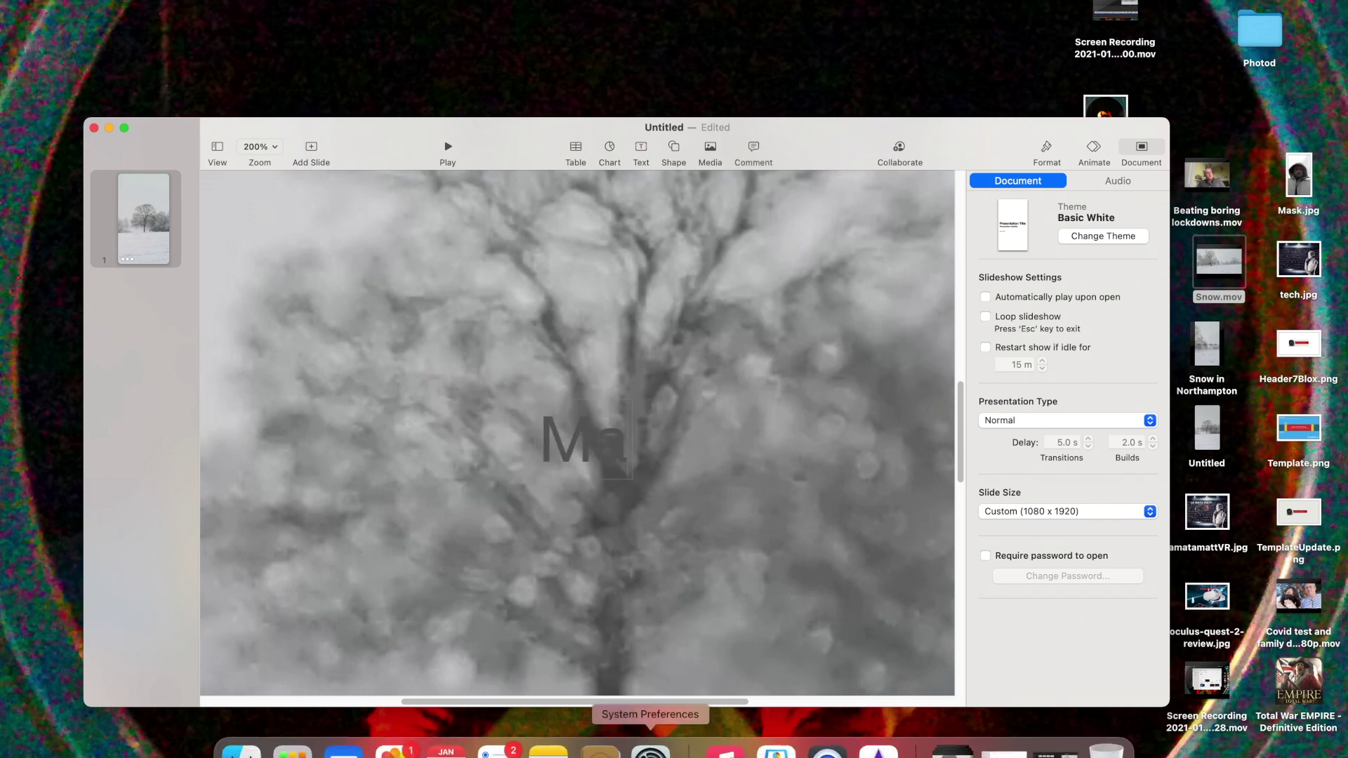
pyautogui.press('BackSpace')
pyautogui.press('BackSpace')
pyautogui.write('Clien')
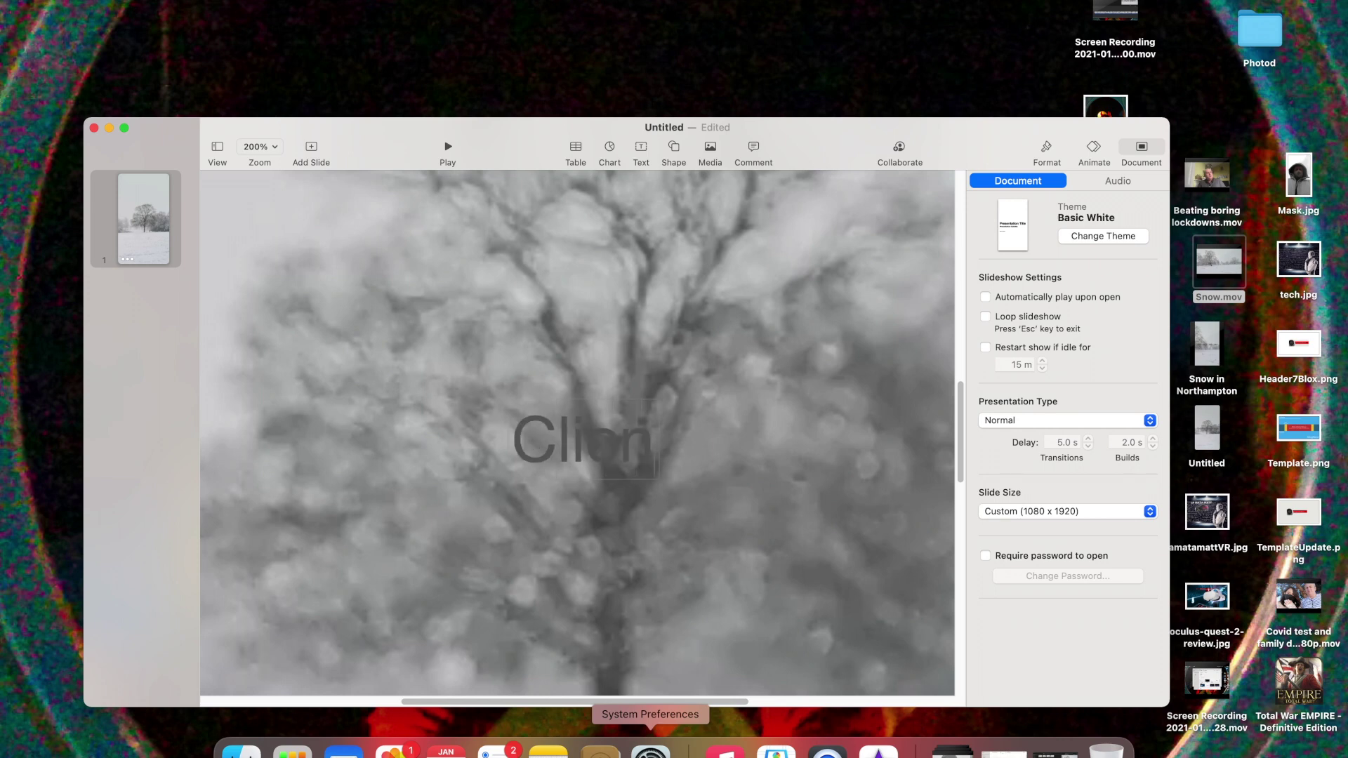
pyautogui.press('BackSpace')
pyautogui.press('BackSpace')
pyautogui.write('ck in descript')
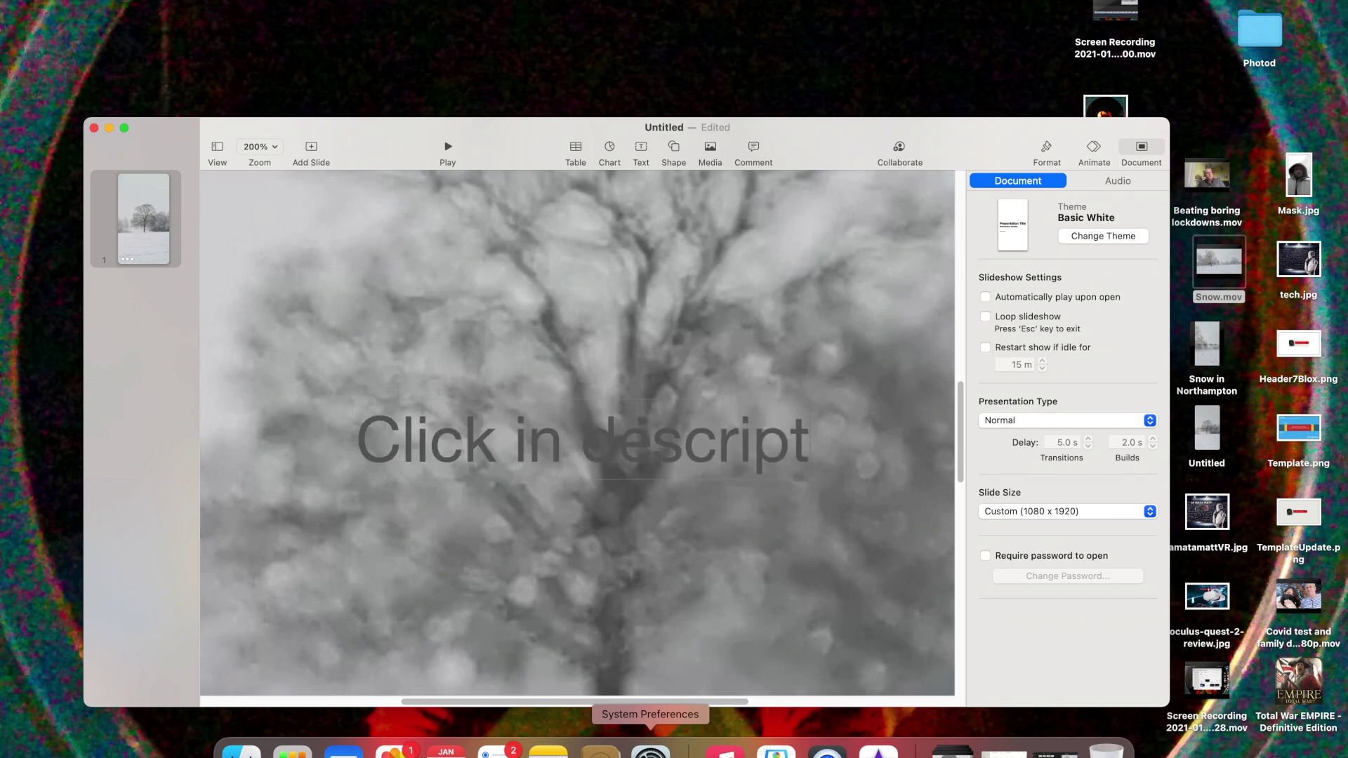
pyautogui.write('ion for mi')
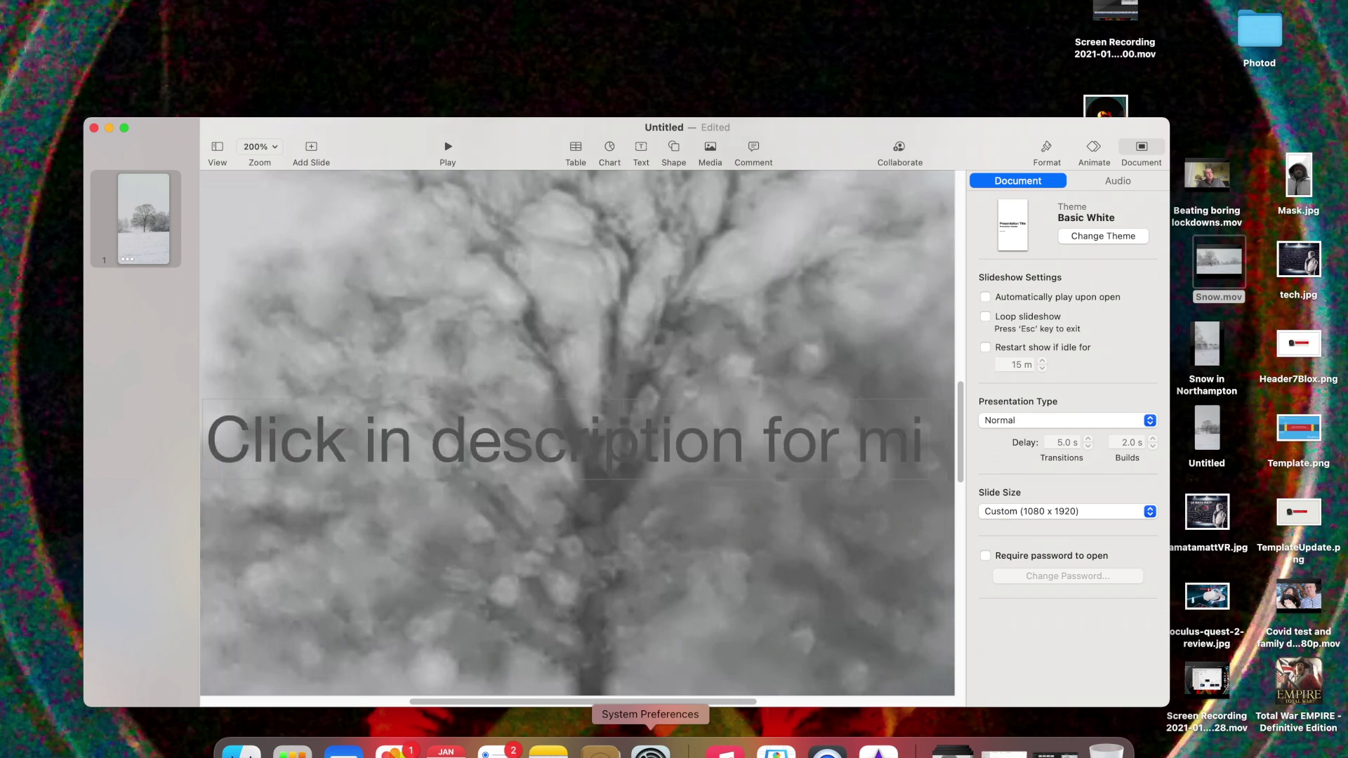
pyautogui.press('BackSpace')
pyautogui.write('ain video')
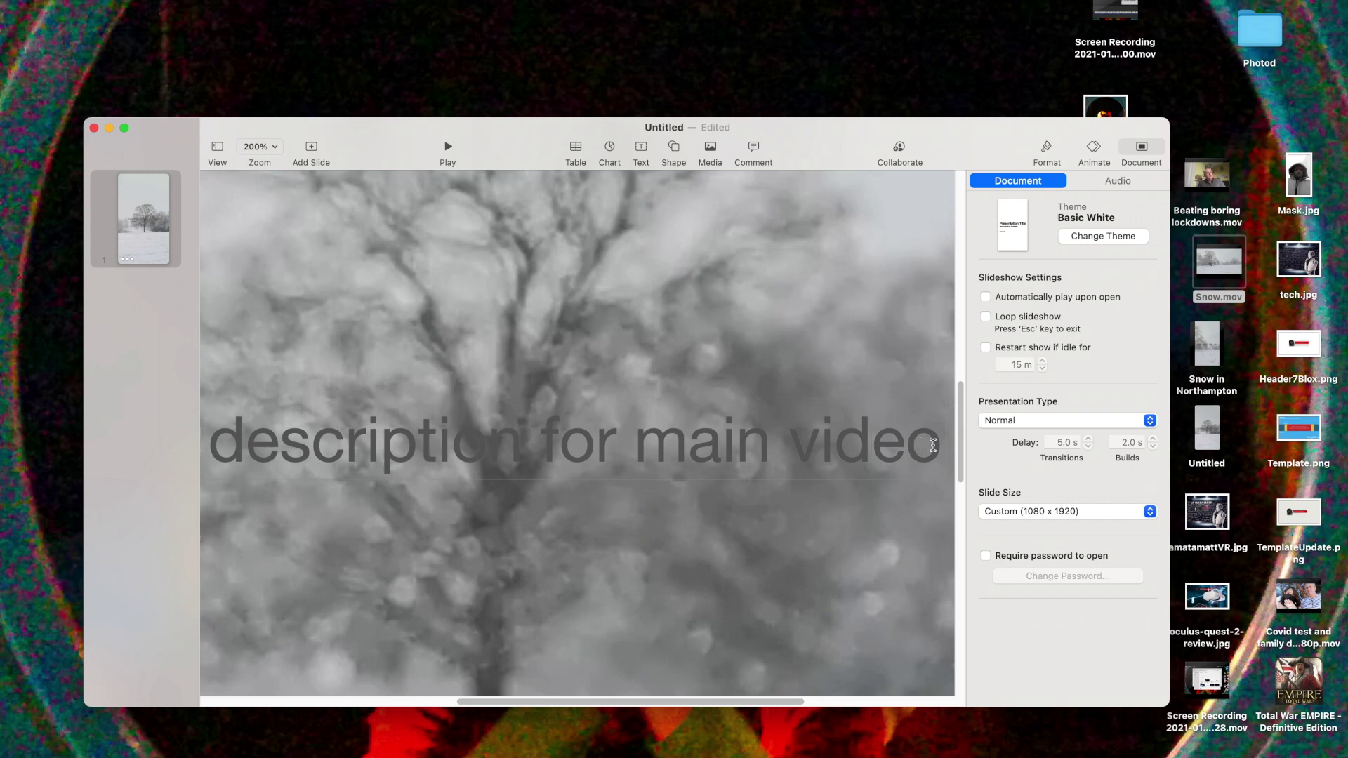
pyautogui.moveTo(937, 444); pyautogui.dragTo(0, 377)
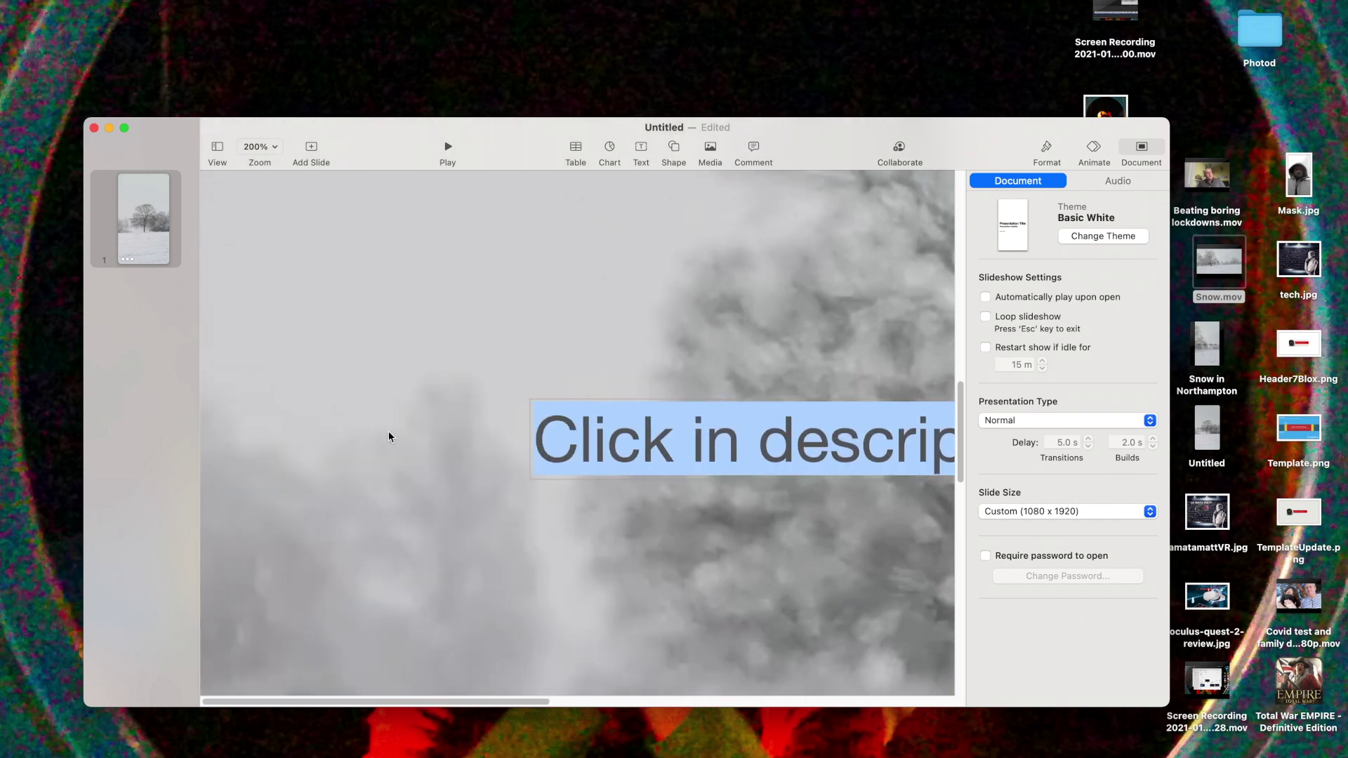
# Set the caption's font size to 65 pt using the Format > Text size stepper
pyautogui.click(1047, 156)
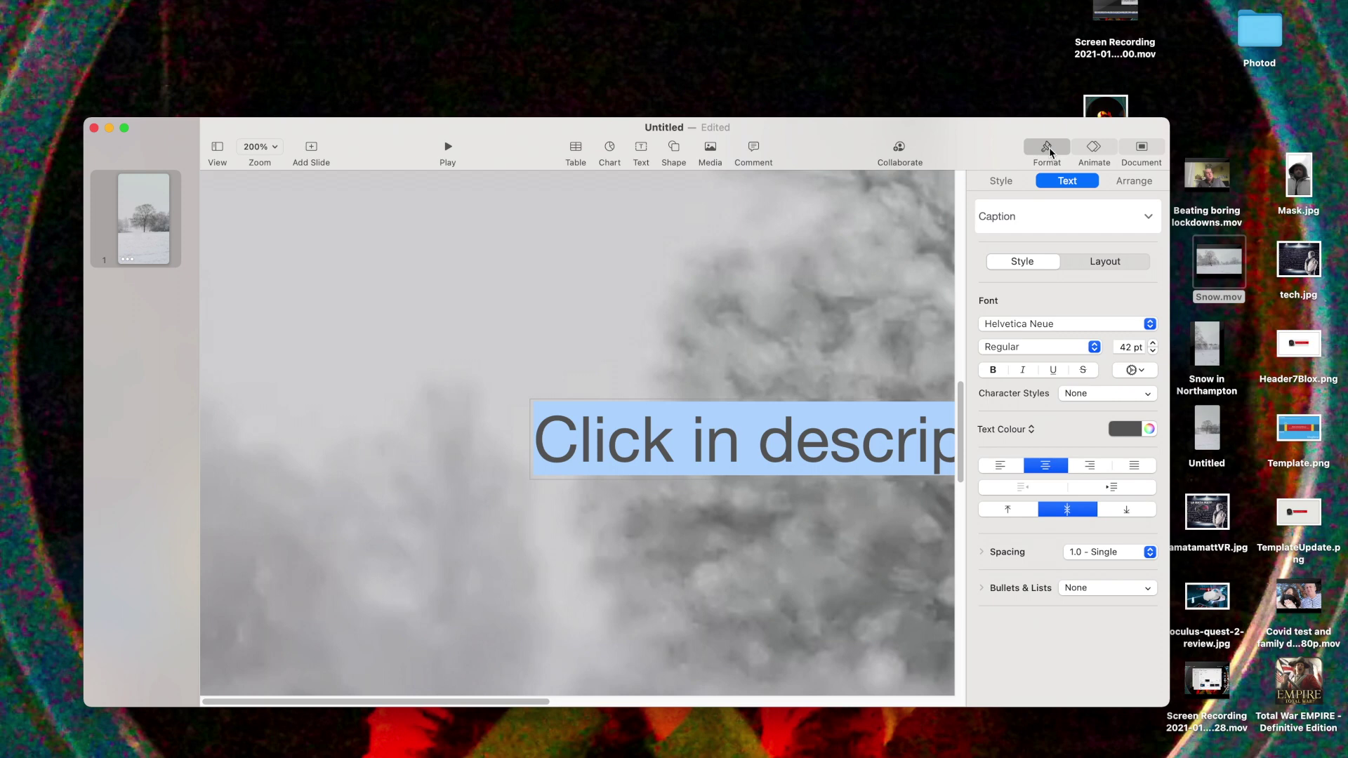
pyautogui.click(1152, 343)
pyautogui.click(1138, 346)
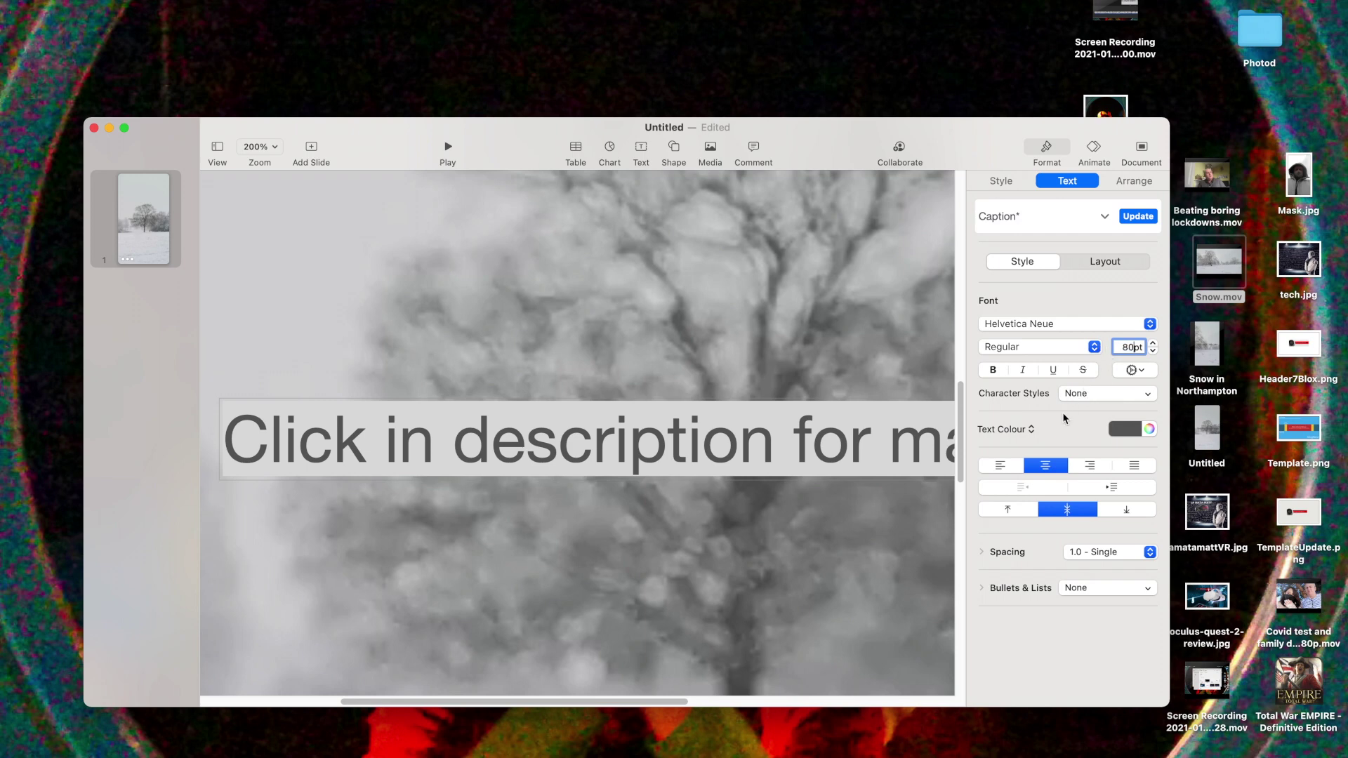
pyautogui.click(1152, 351)
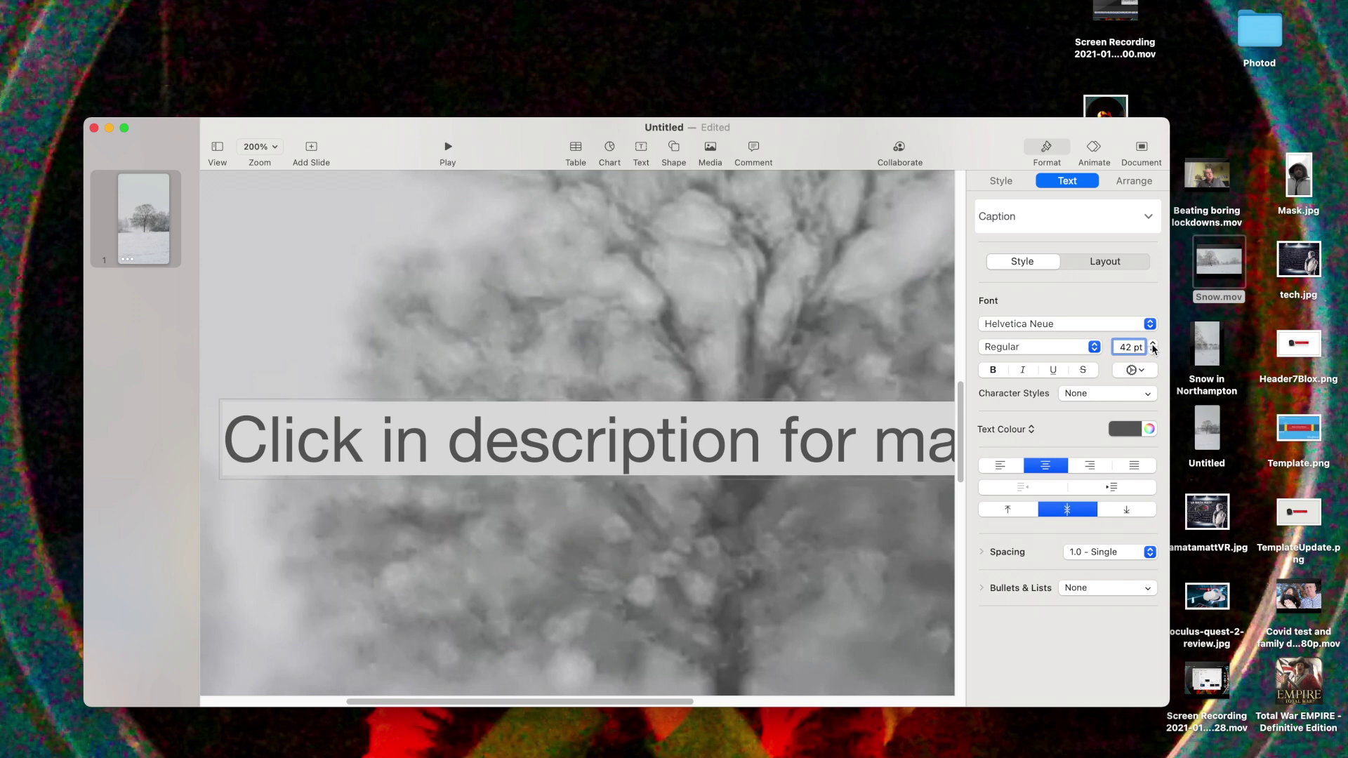
pyautogui.click(1152, 344)
pyautogui.click(1152, 343)
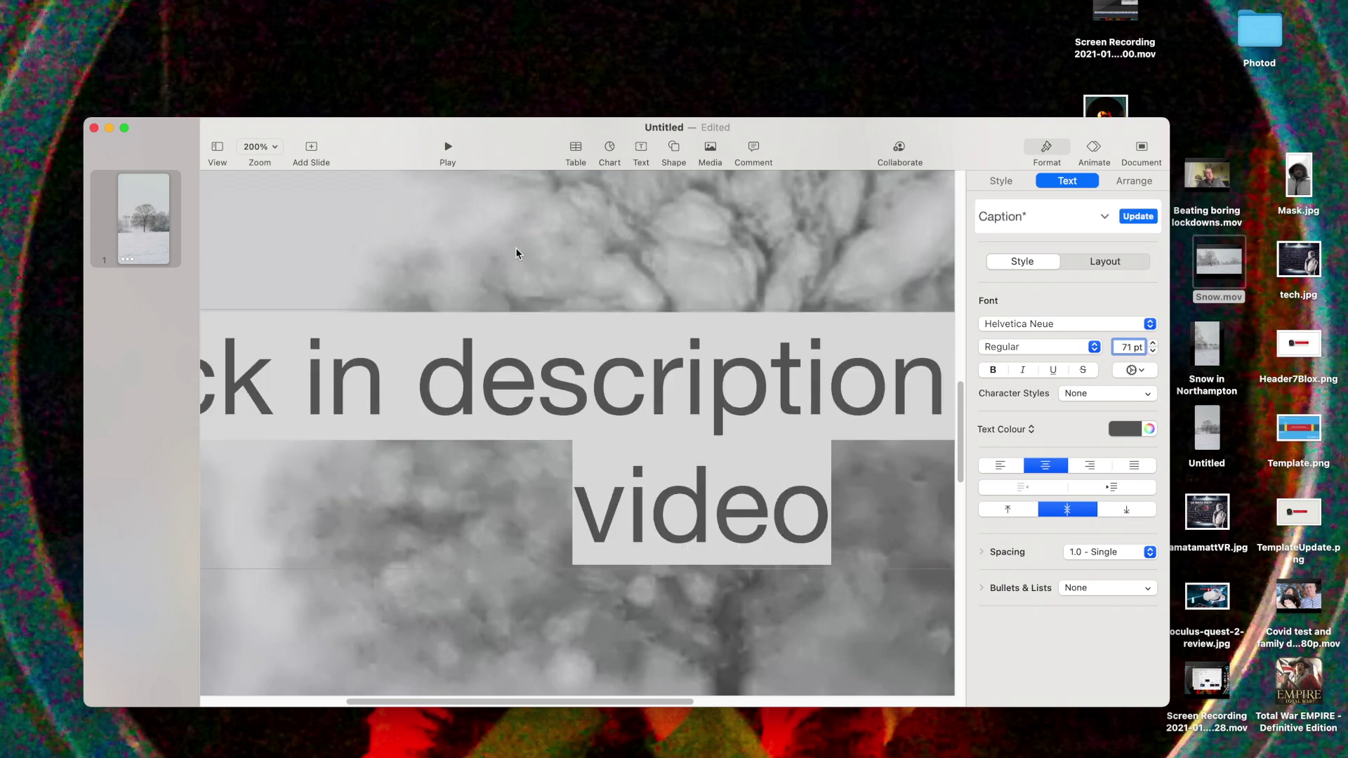
pyautogui.click(1152, 349)
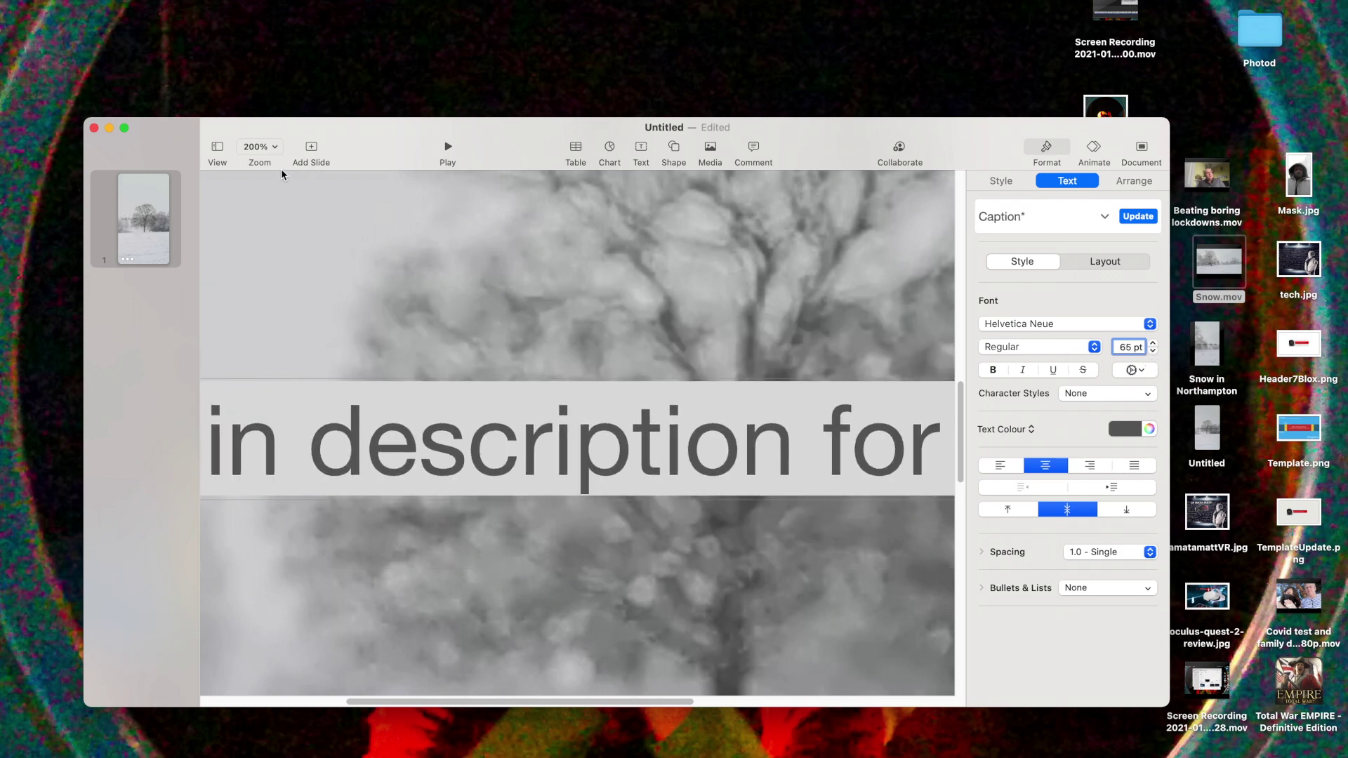
# Zoom back out to 25% and check the caption and snow video selections
pyautogui.click(280, 151)
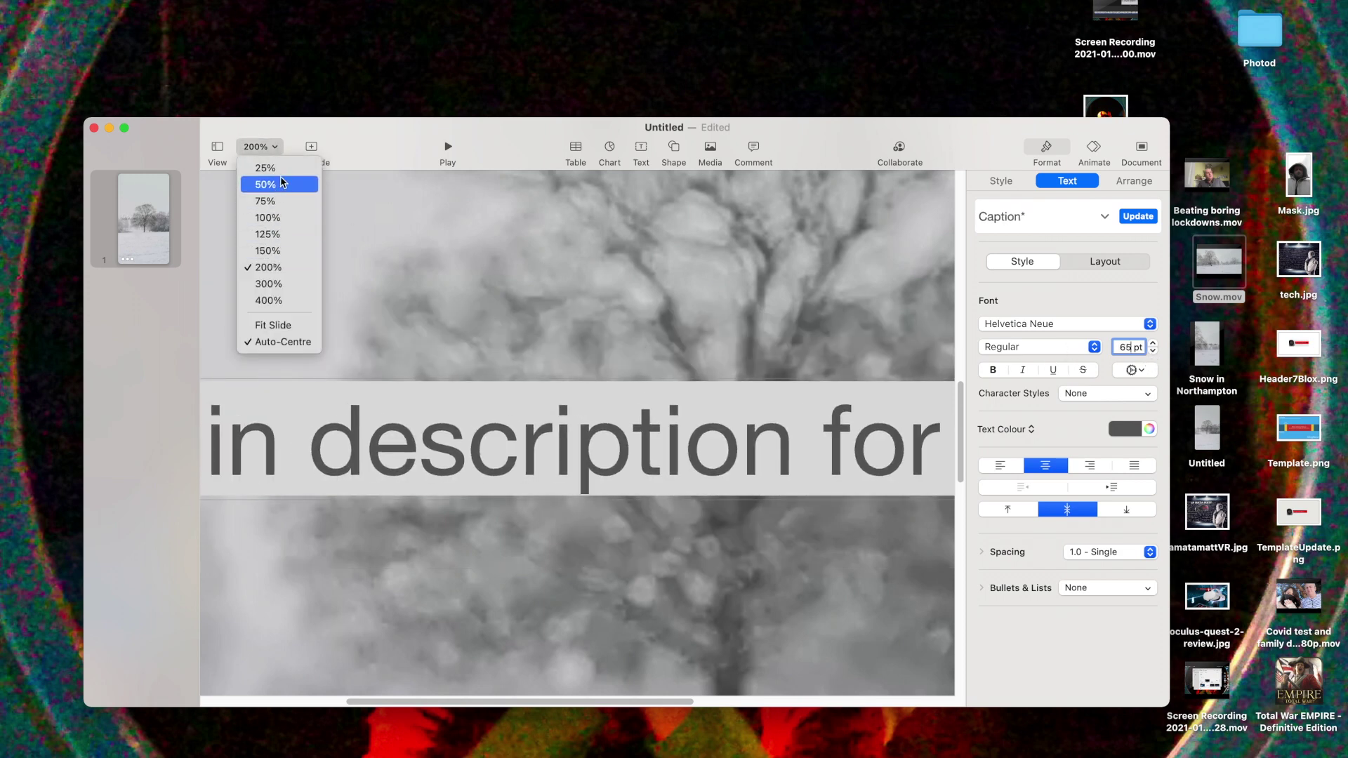
pyautogui.click(267, 167)
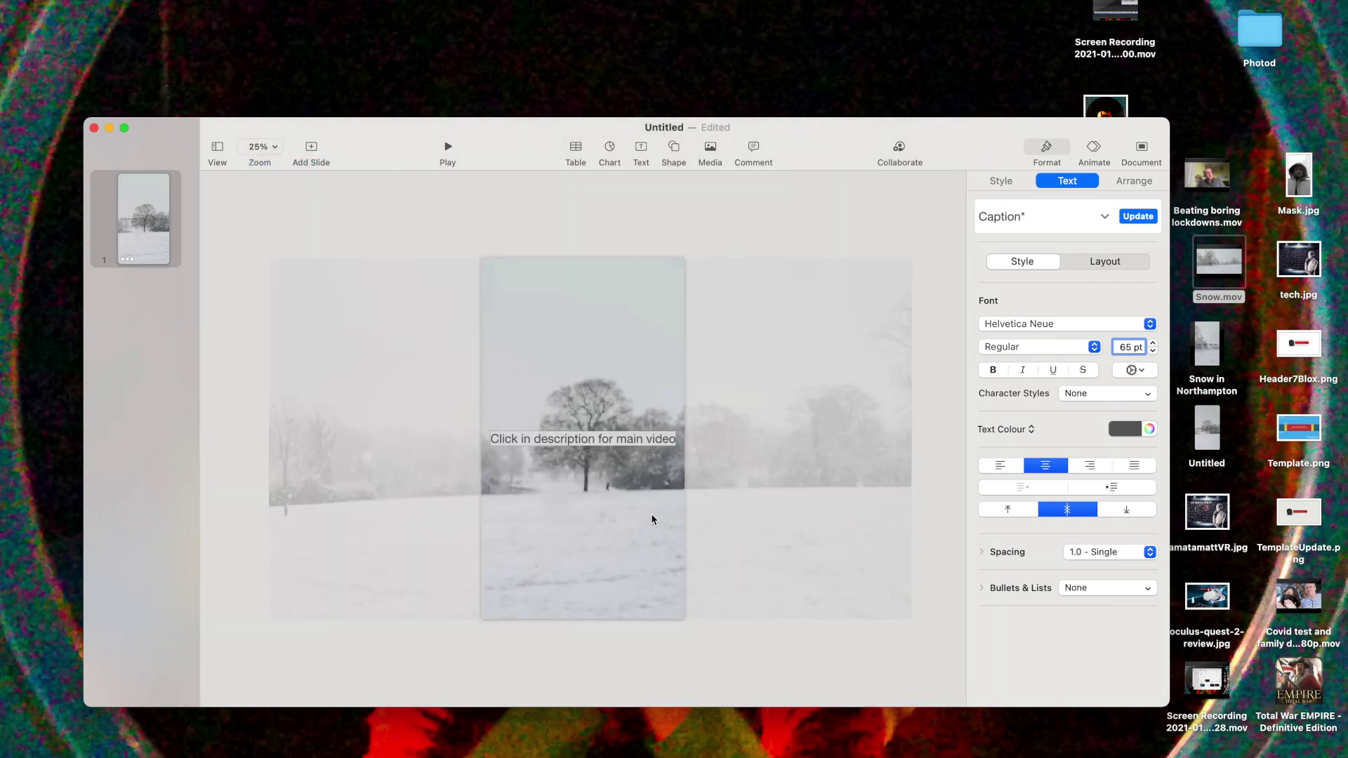
pyautogui.click(611, 506)
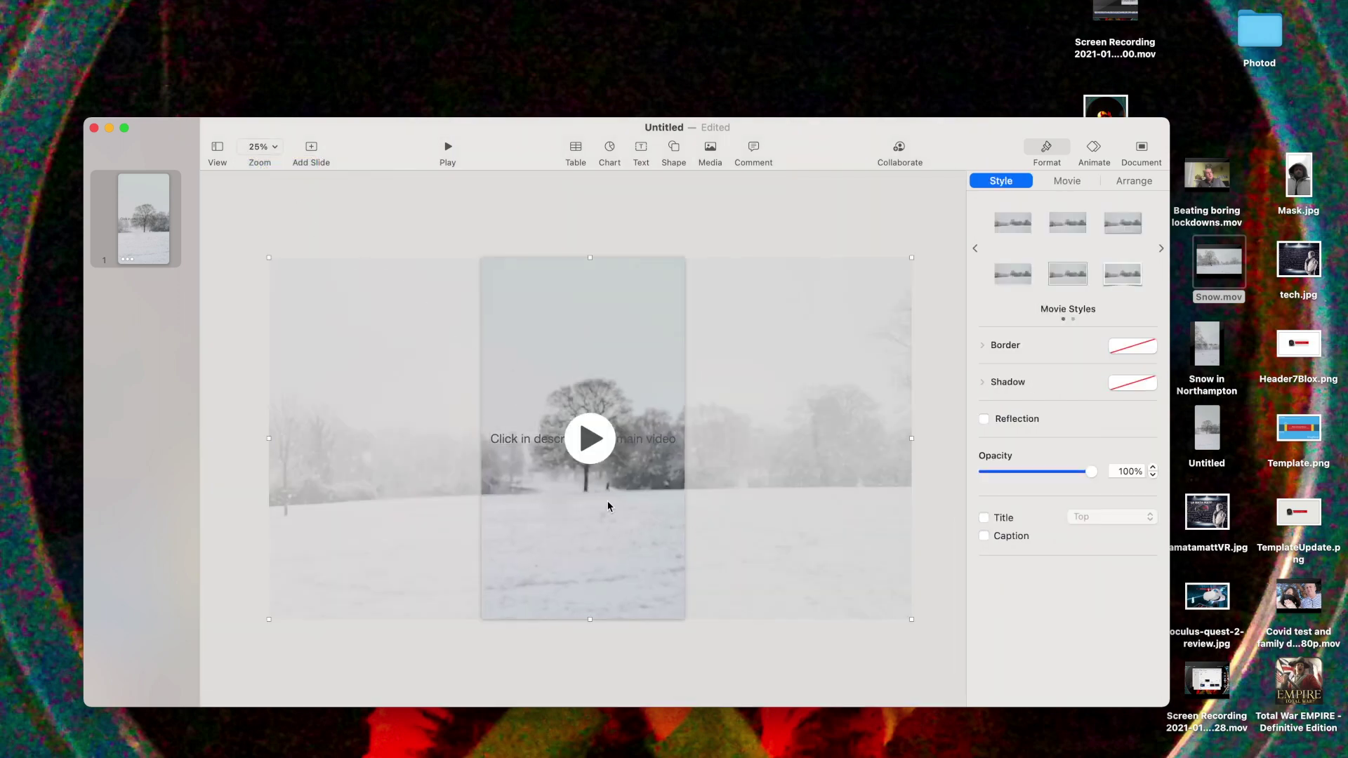
pyautogui.click(520, 438)
pyautogui.click(610, 345)
# Open a movie export with next-slide and next-build delays both set to 0 seconds
pyautogui.click(474, 188)
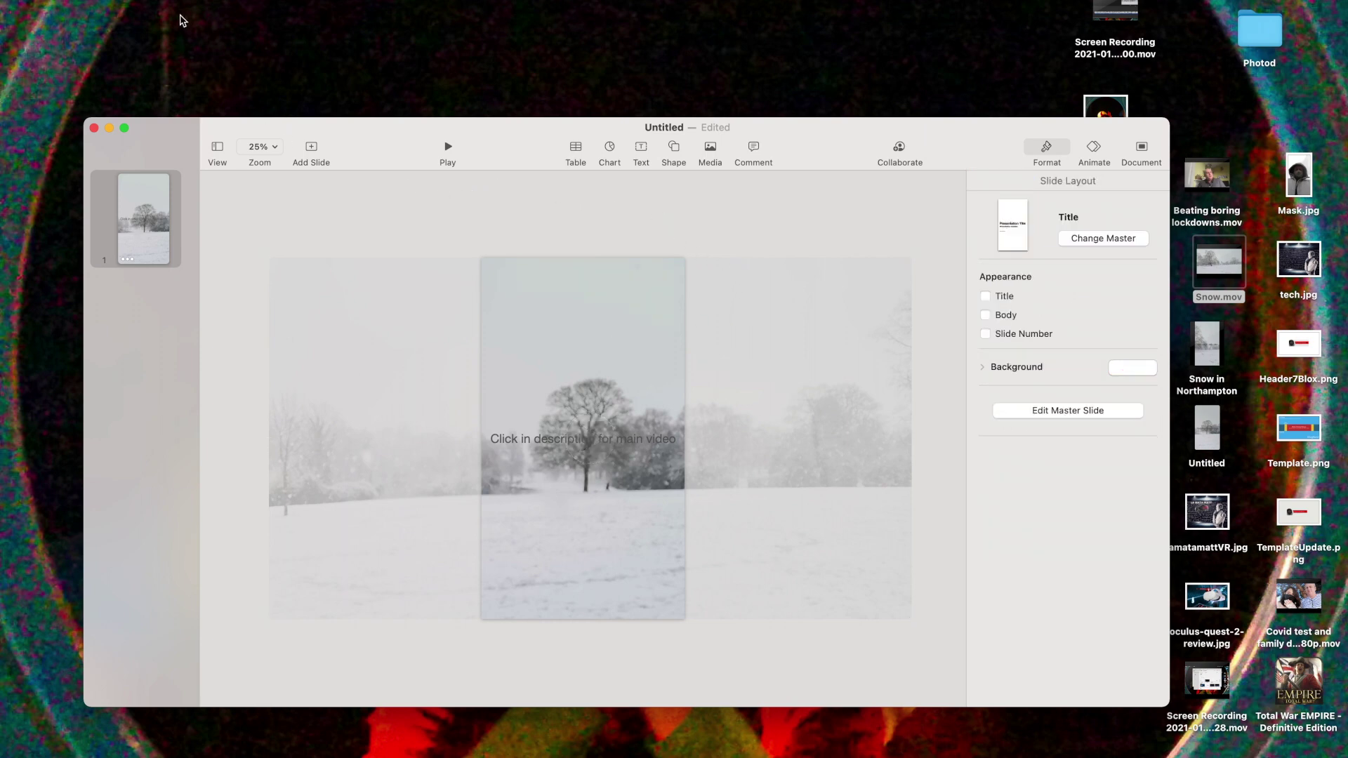
pyautogui.click(105, 0)
pyautogui.moveTo(156, 149)
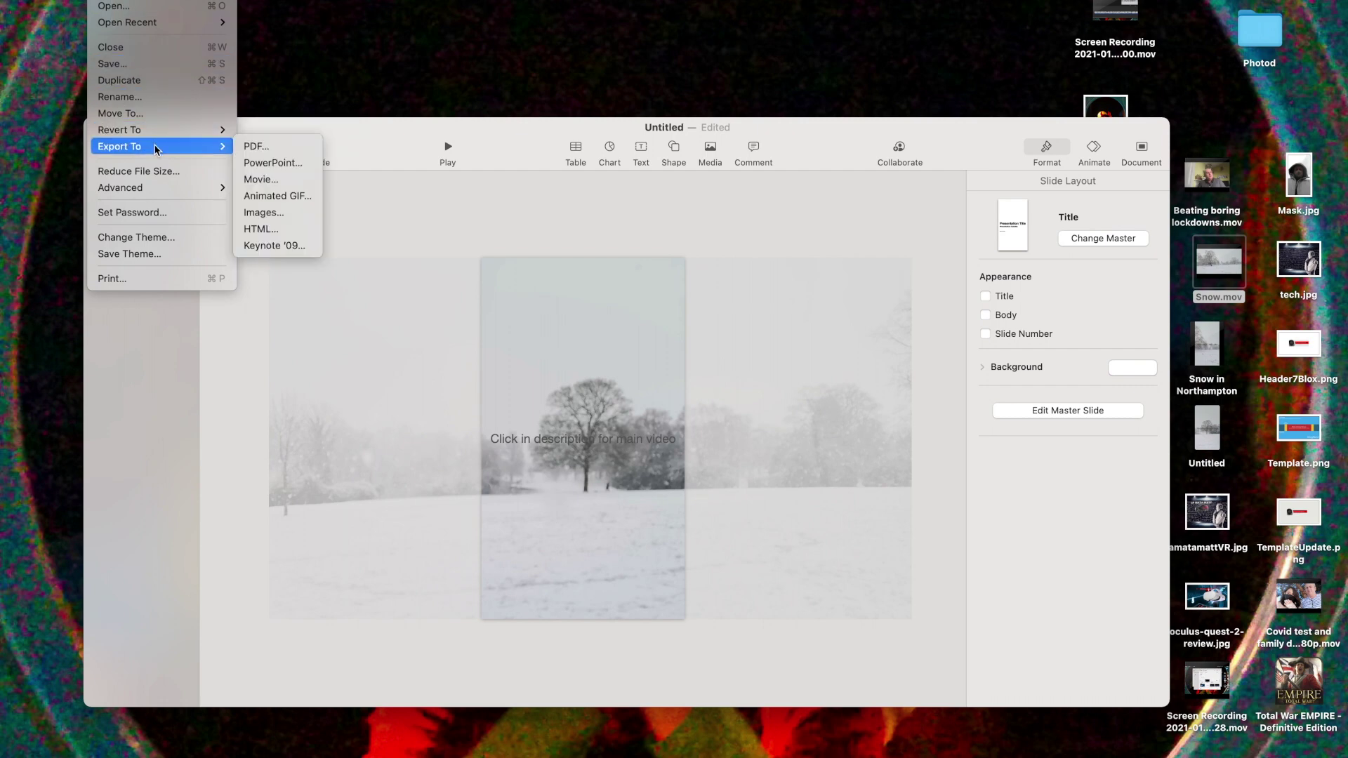
pyautogui.click(312, 185)
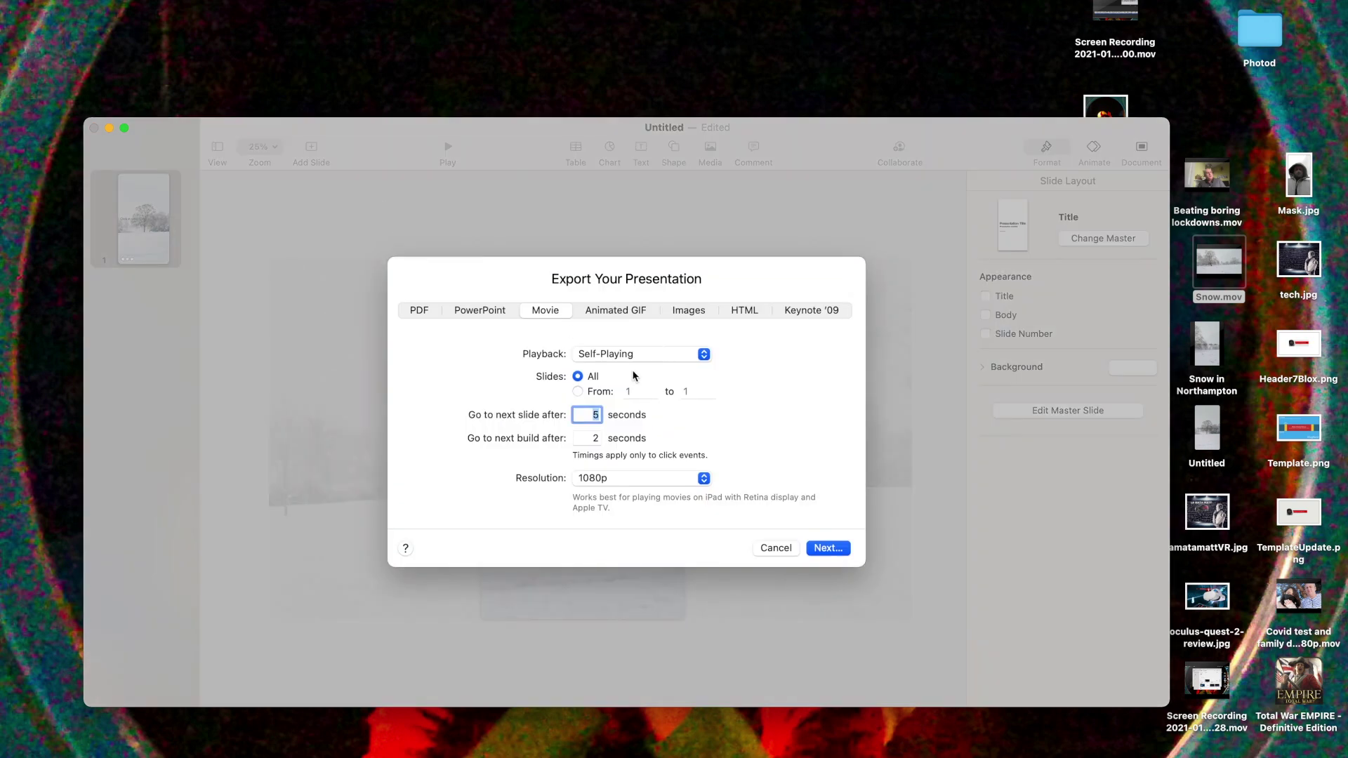
pyautogui.write('0')
pyautogui.doubleClick(593, 437)
pyautogui.write('0')
# Name the movie 'demo' and export it to the Desktop
pyautogui.click(827, 549)
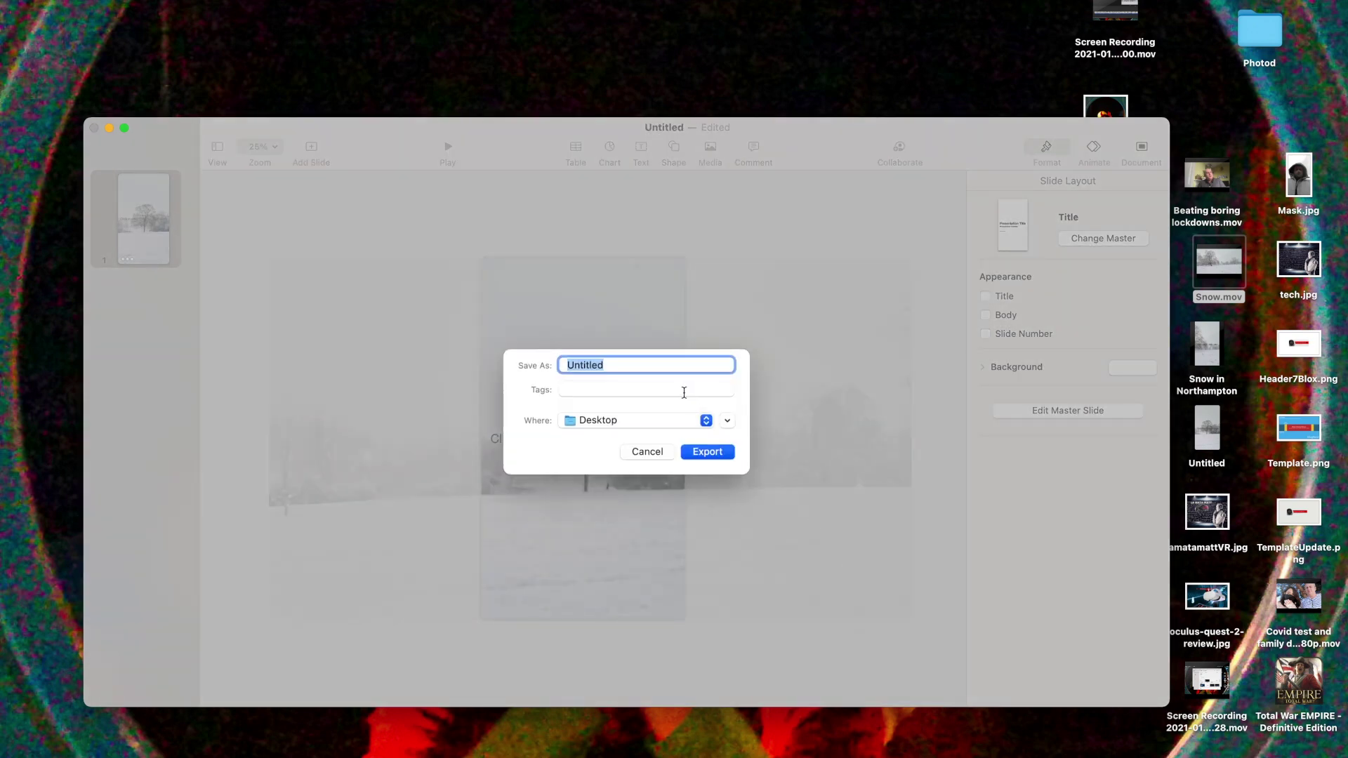
pyautogui.write('demo')
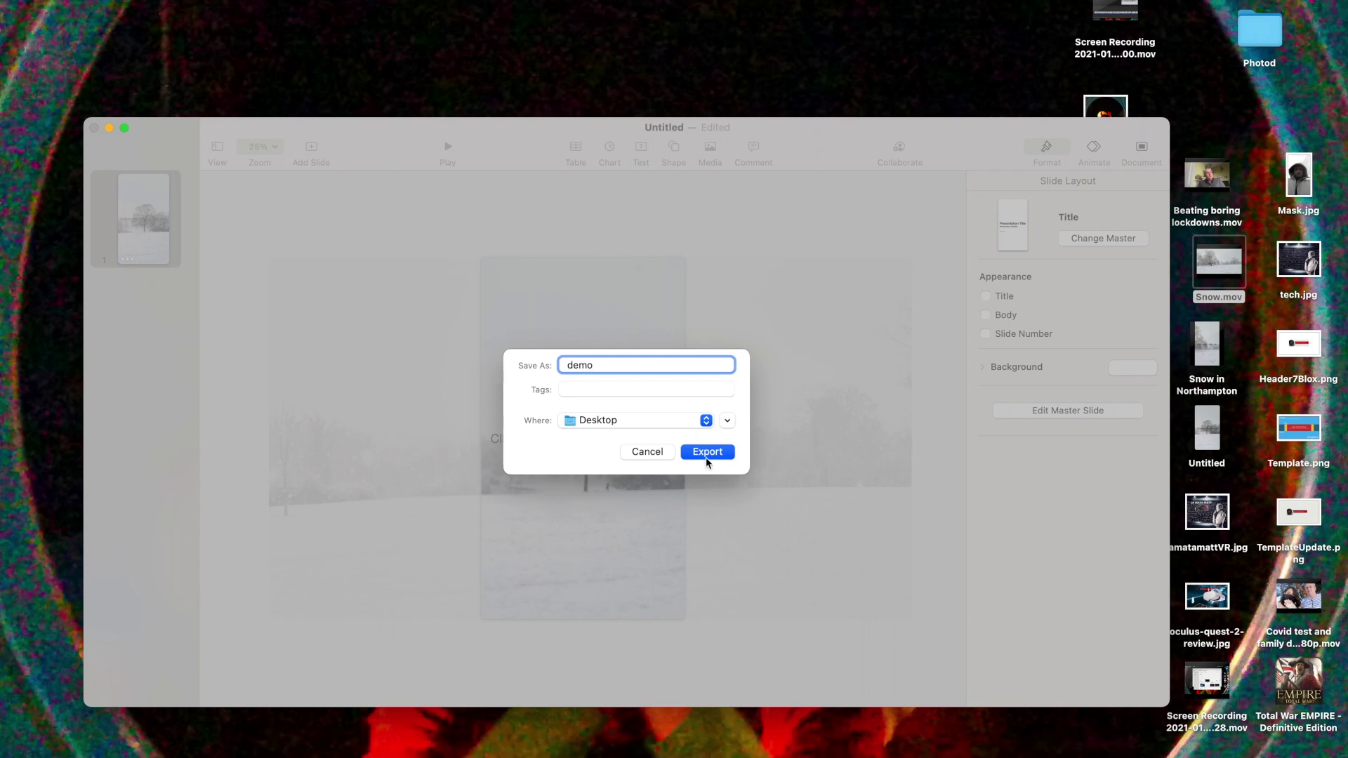
pyautogui.click(705, 454)
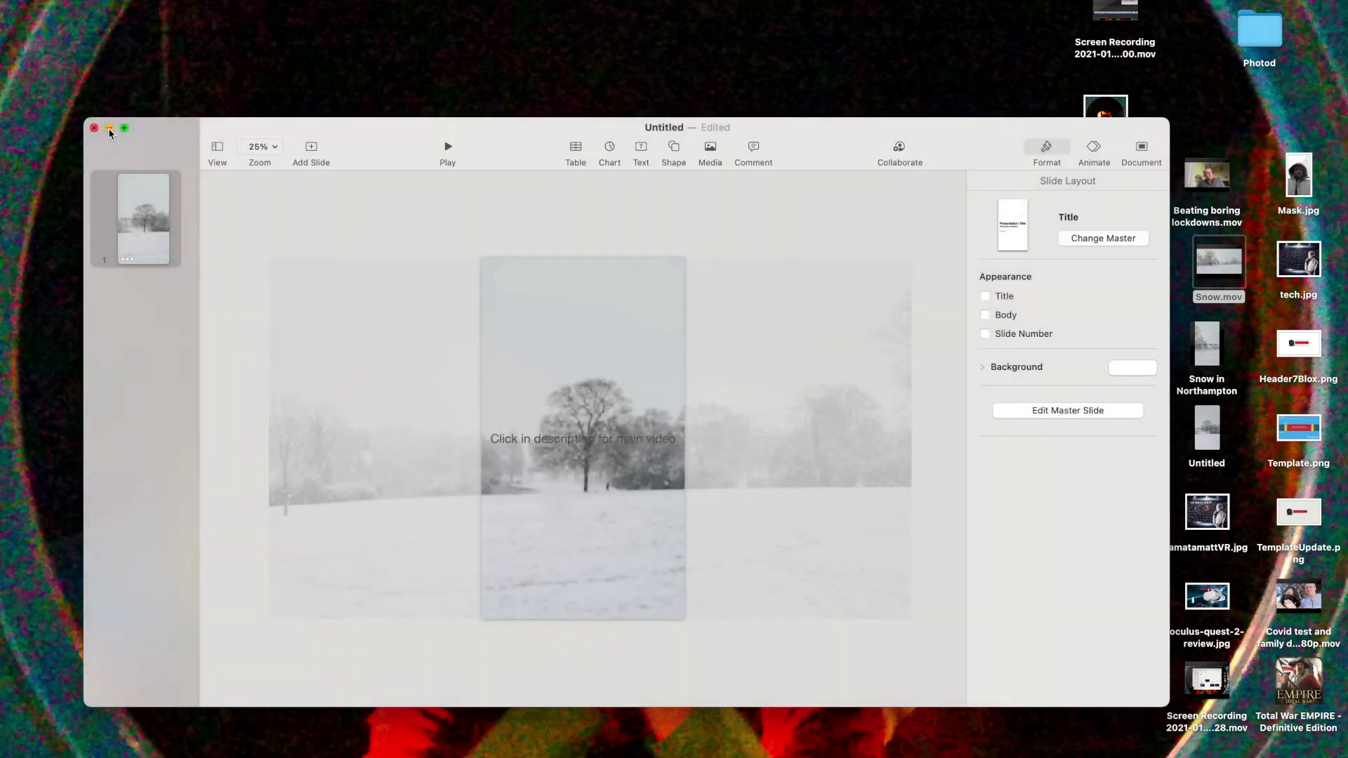
# Minimize Keynote and select the exported 'demo' movie on the desktop
pyautogui.click(108, 128)
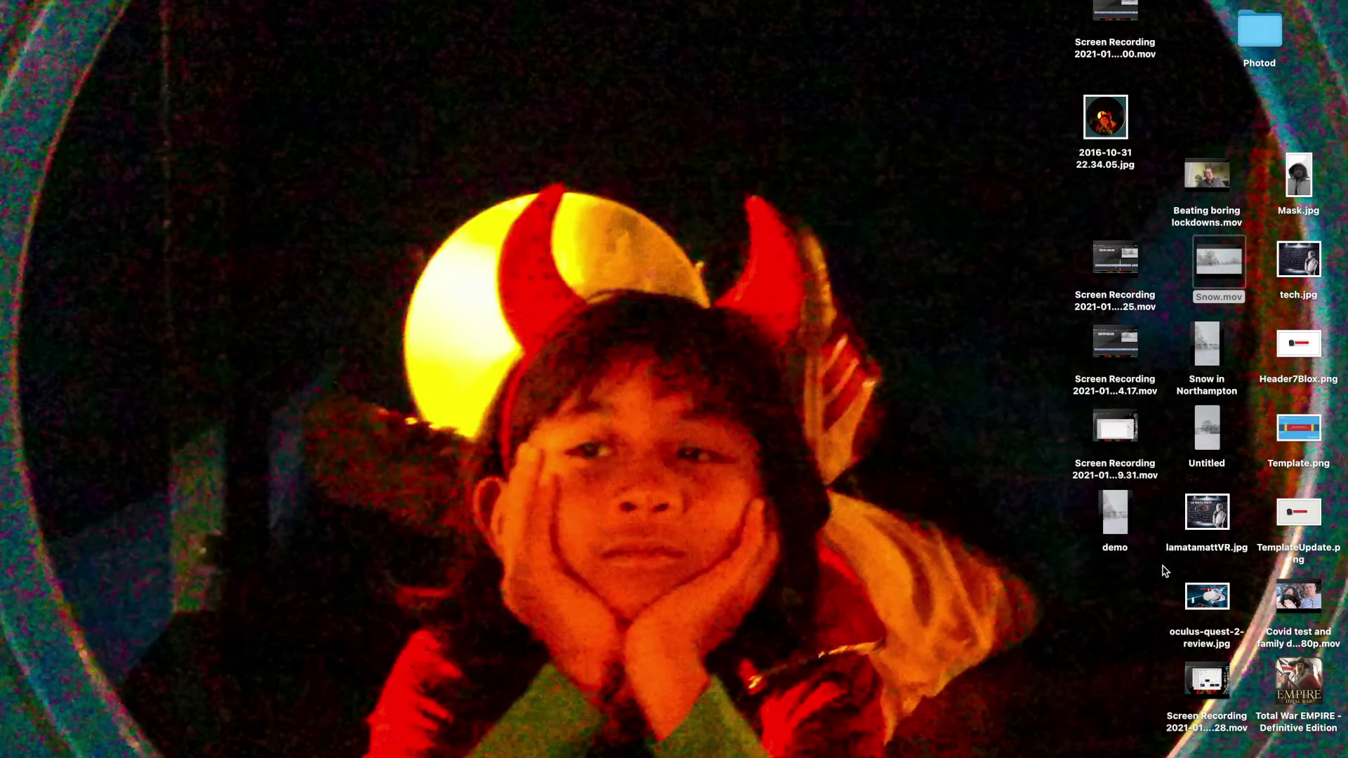
pyautogui.click(1134, 521)
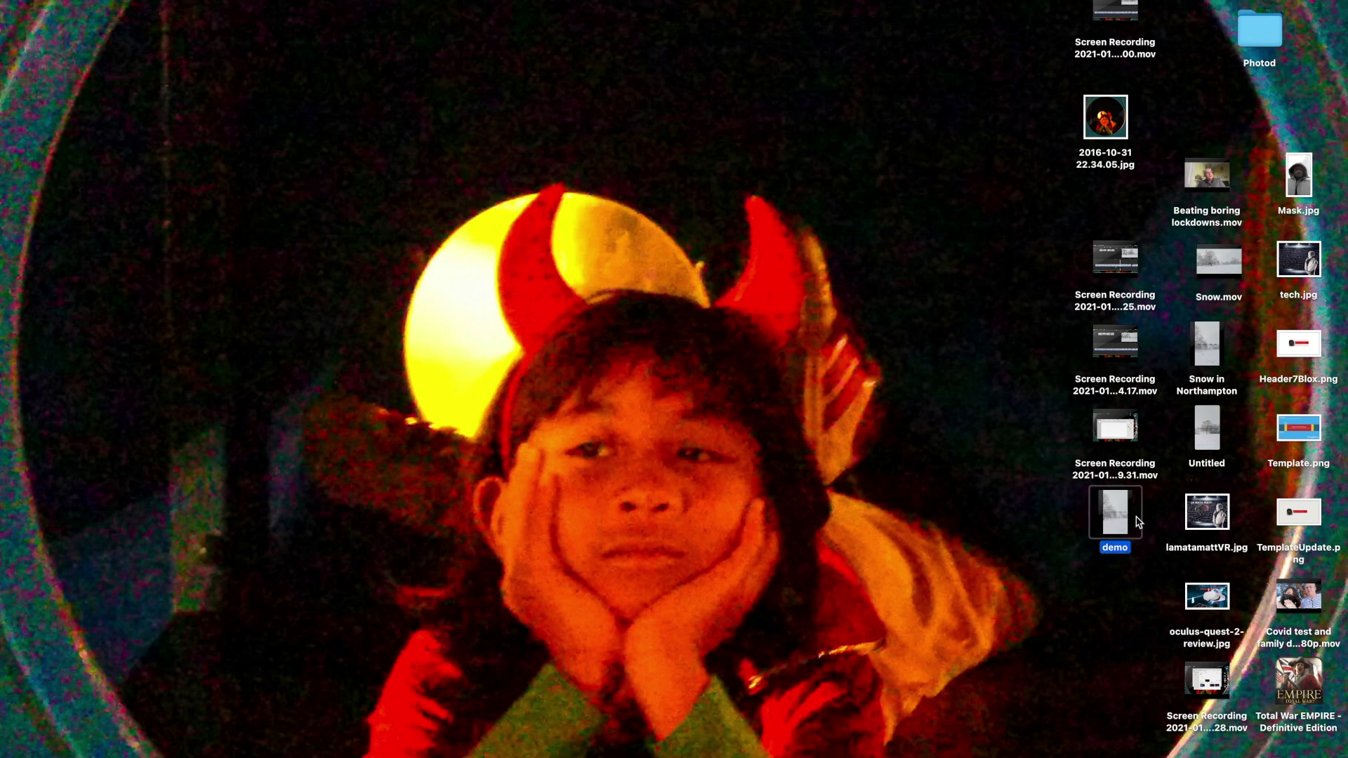